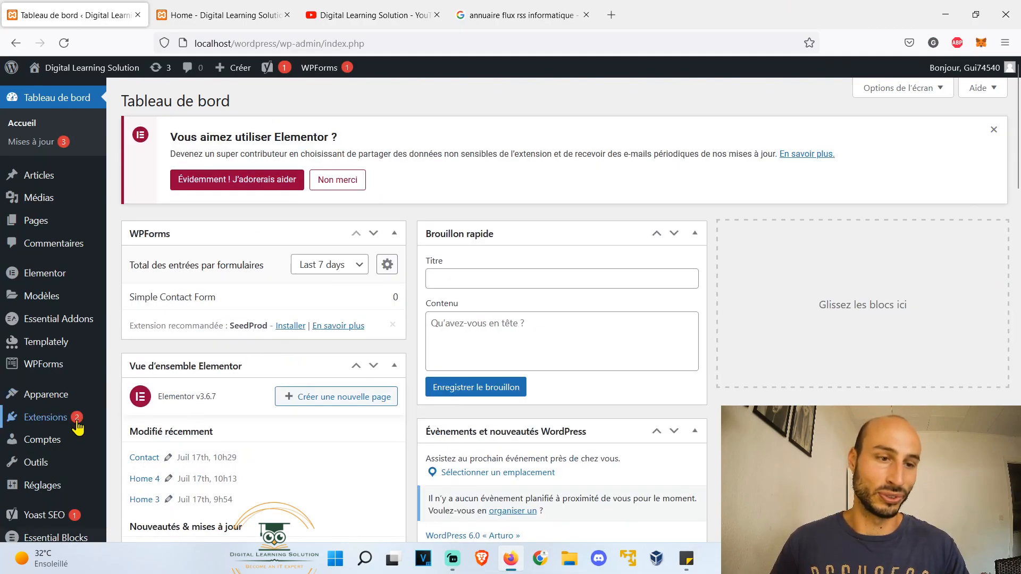
- Search the WordPress plugin directory for "rss", then install and activate the Super RSS Reader plugin
mouse_move(80, 420)
left_click(855, 138)
type("rss")
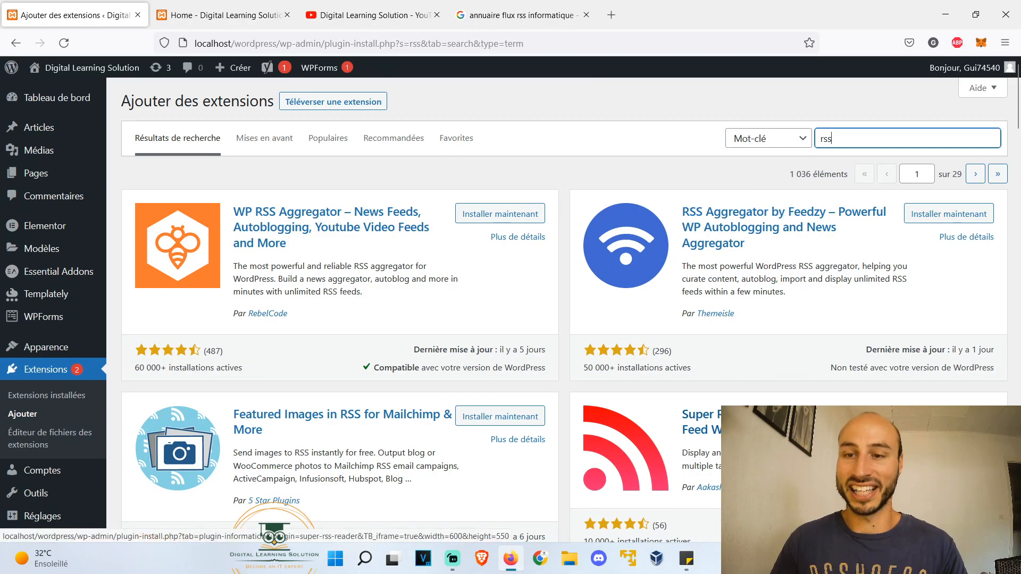
left_click(949, 417)
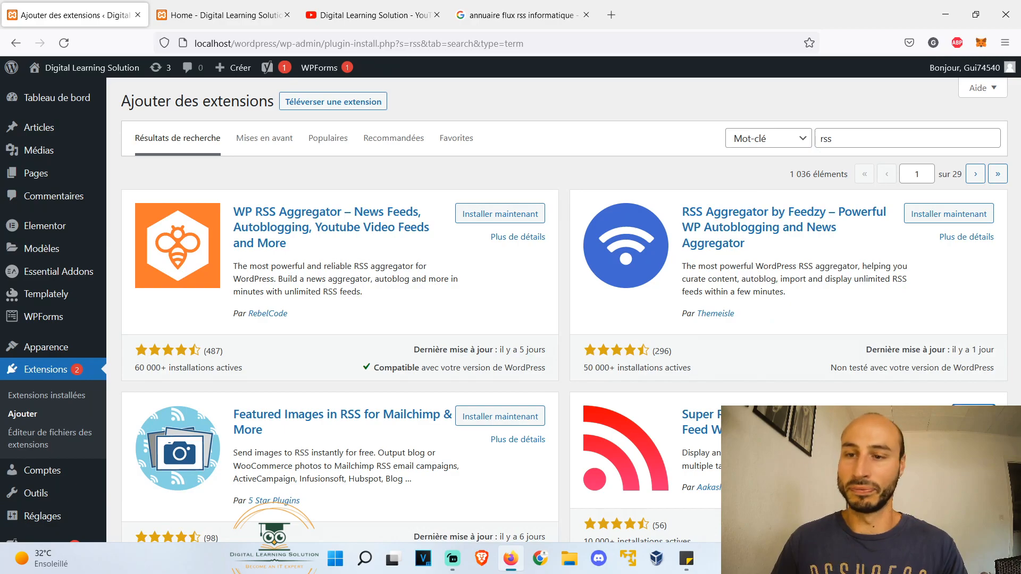
left_click(972, 416)
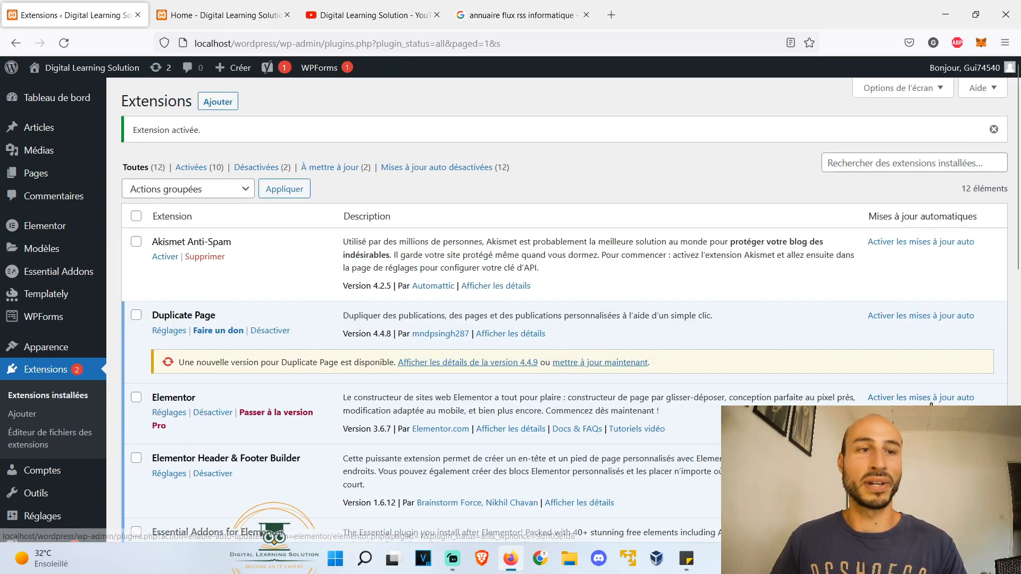
- Open the Home page in the Elementor editor and delete the section containing "Ceci est le titre" below the map
left_click(64, 182)
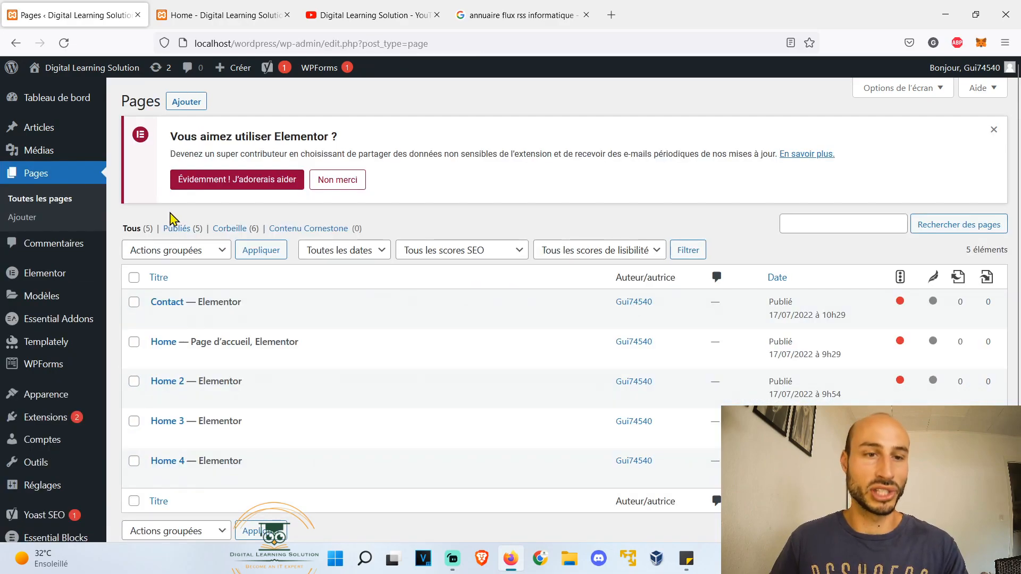
left_click(168, 358)
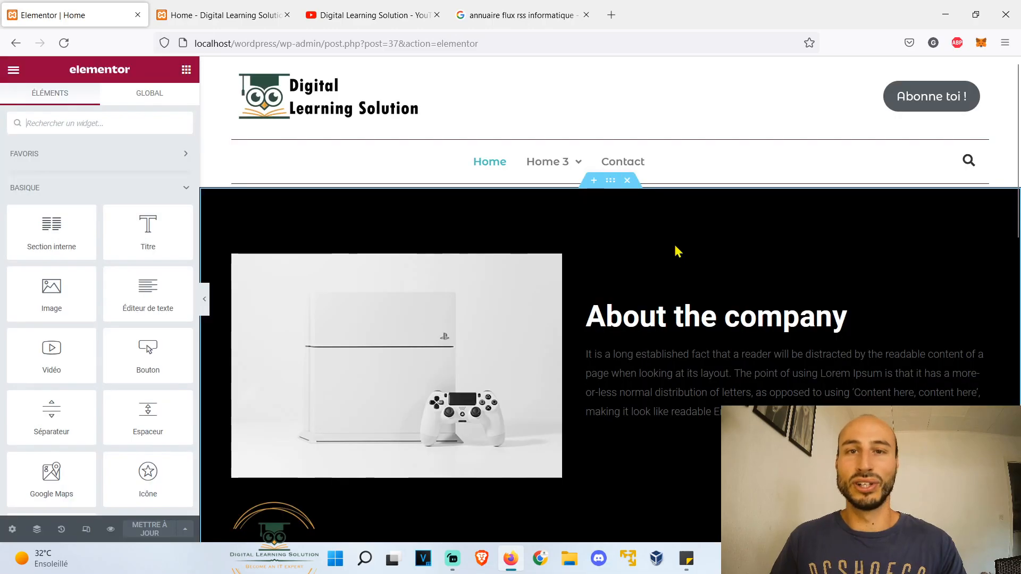
scroll(675, 250, "down", 8)
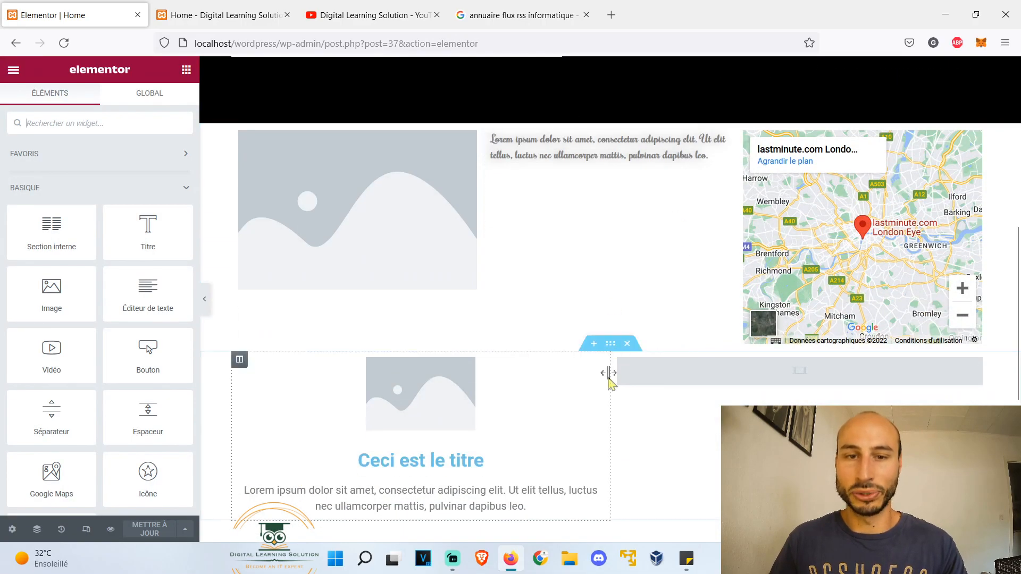
left_click(628, 344)
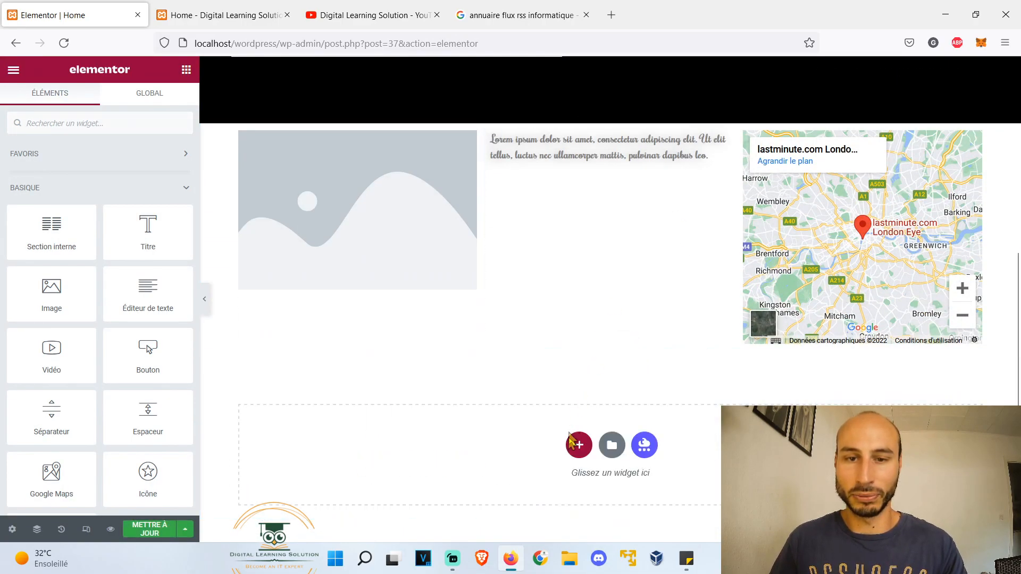
- Add a section with two equal columns below the map section and set its content width to Pleine largeur
scroll(575, 439, "down", 1)
left_click(579, 375)
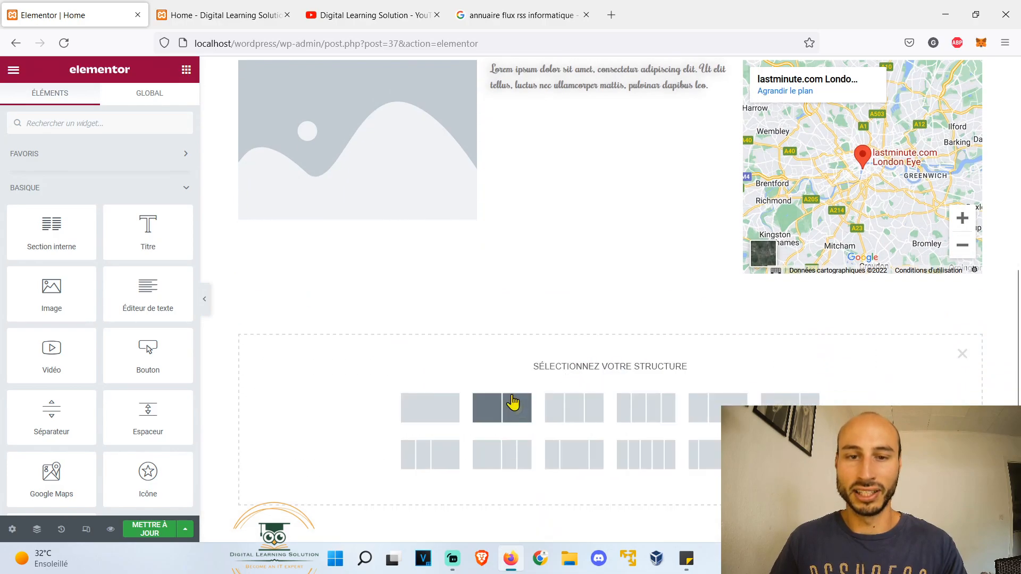
left_click(520, 411)
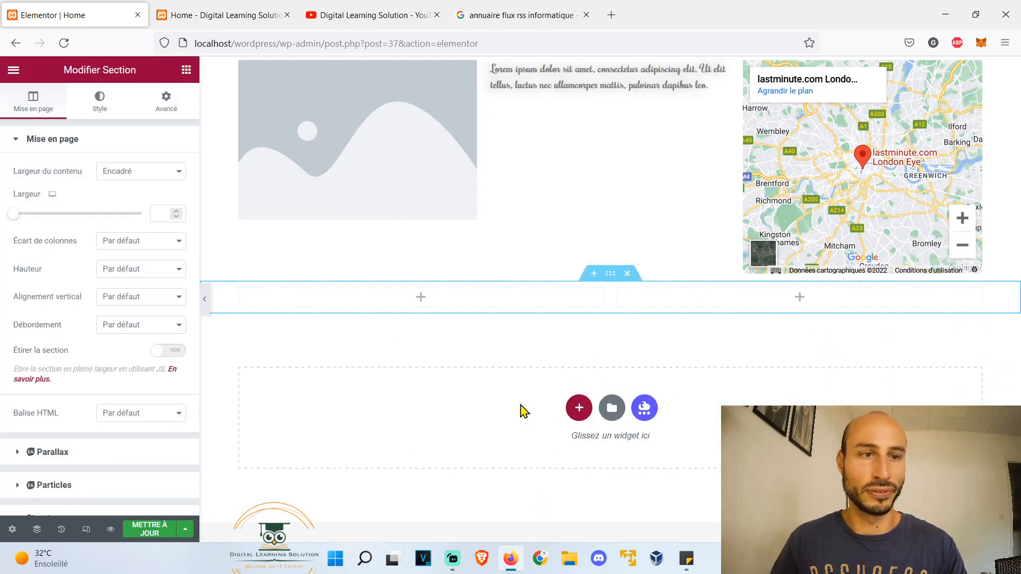
left_click(143, 170)
left_click(154, 208)
scroll(147, 307, "down", 1)
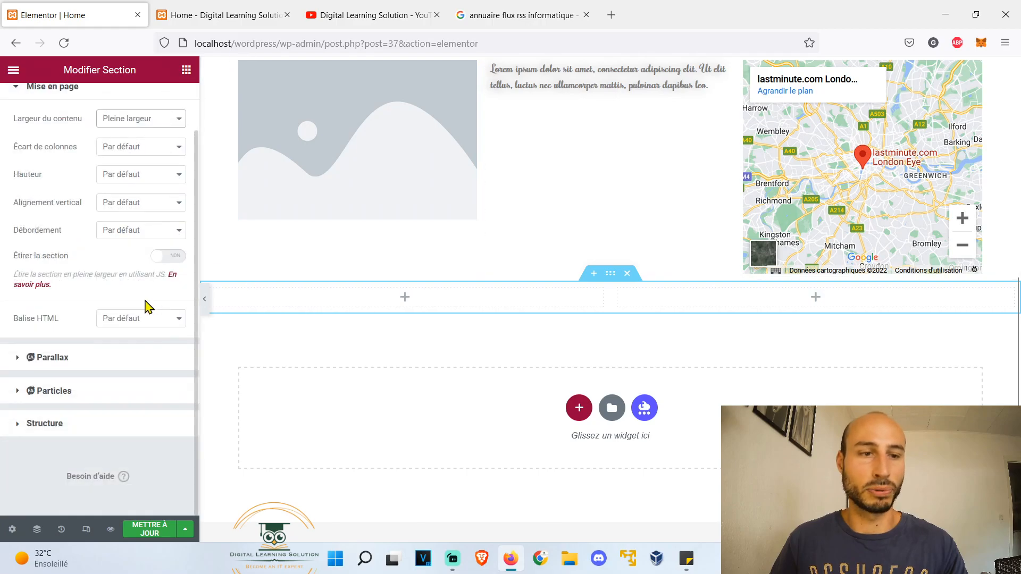
scroll(88, 392, "up", 1)
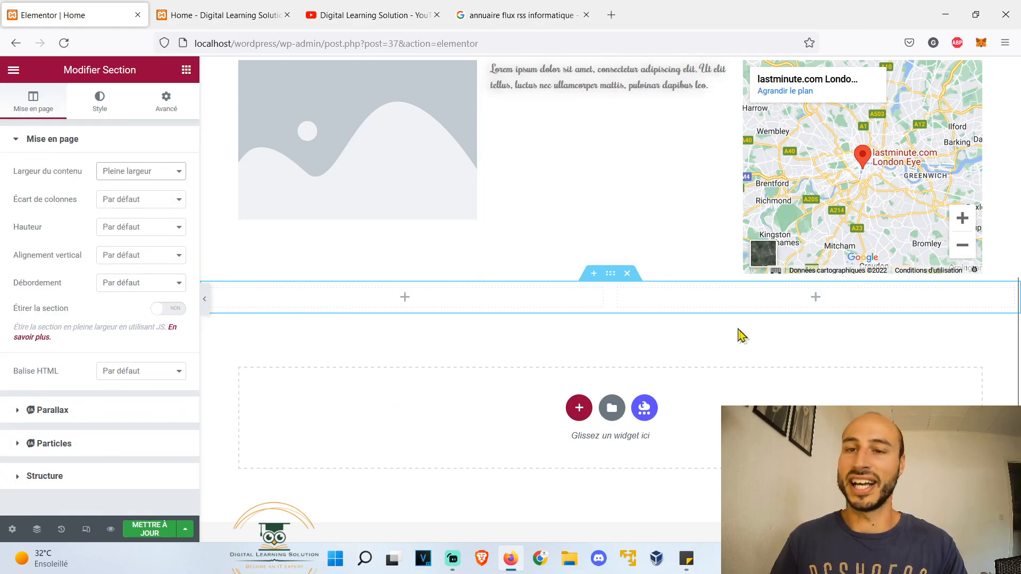
- Find the Super RSS Reader widget among the WordPress widgets and place it in the new section's right column
left_click(816, 299)
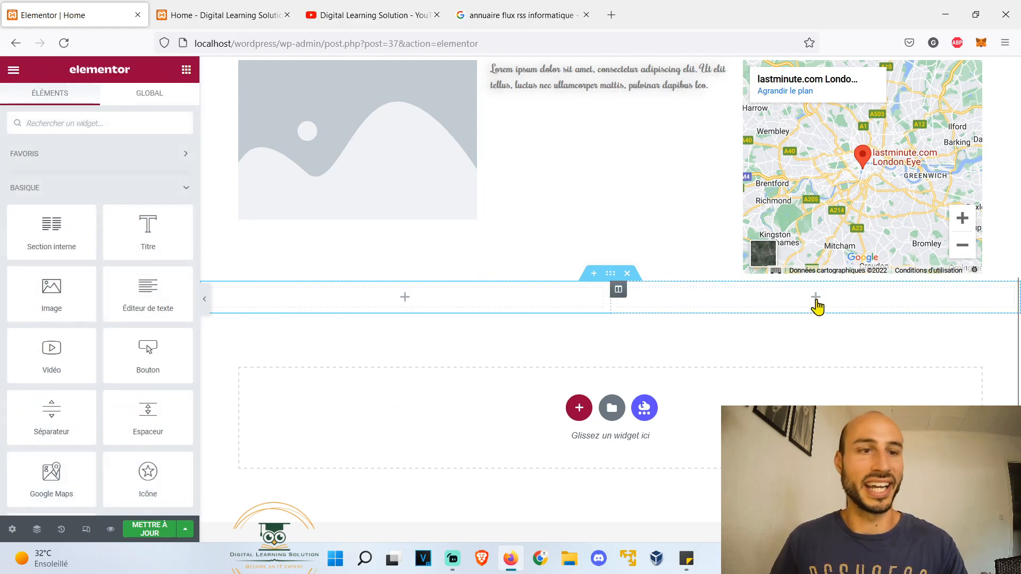
left_click(186, 188)
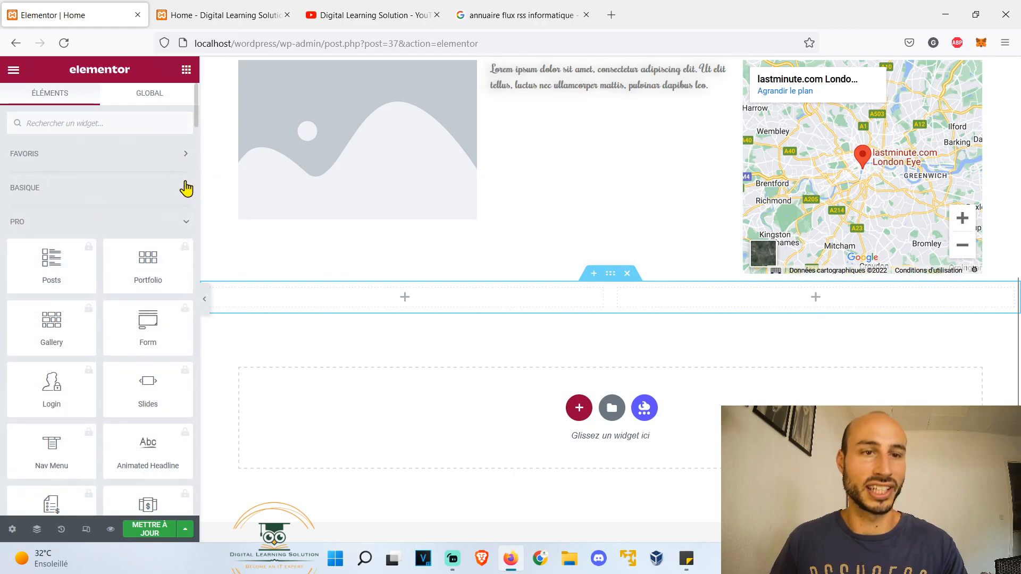
left_click(186, 222)
left_click(188, 256)
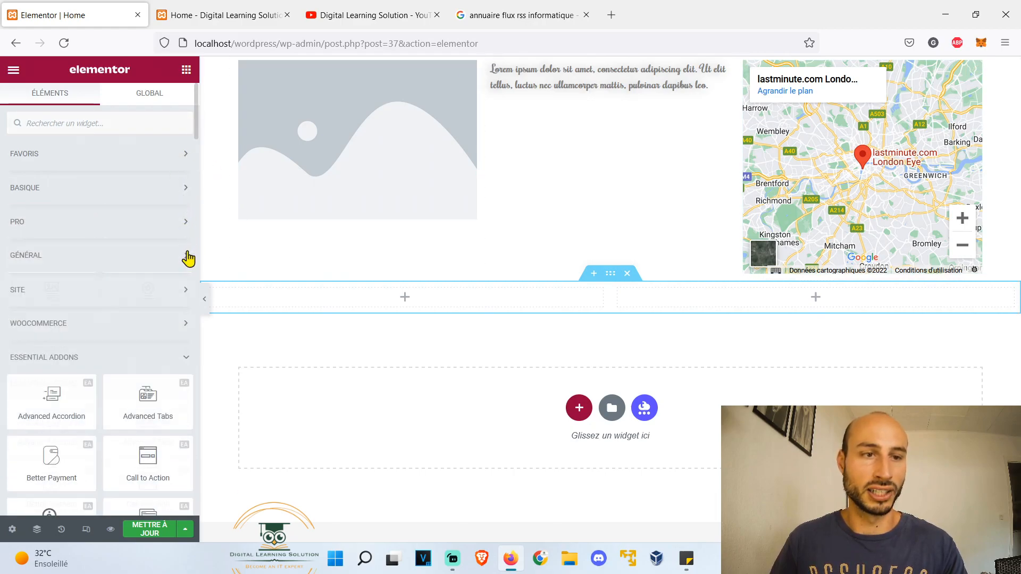
left_click(186, 357)
left_click(183, 392)
scroll(174, 421, "down", 2)
left_click(183, 335)
scroll(166, 338, "down", 7)
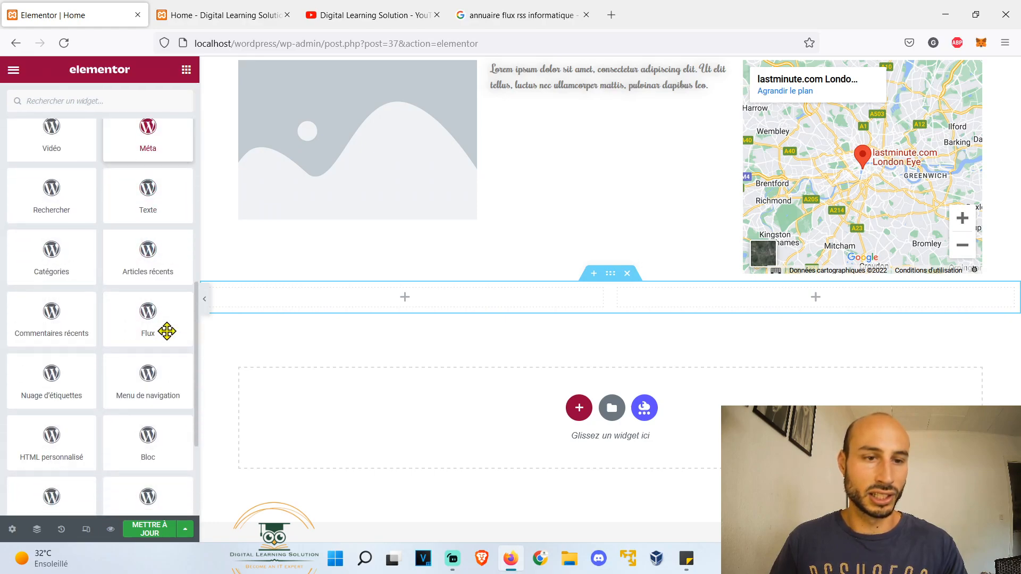
scroll(167, 331, "down", 3)
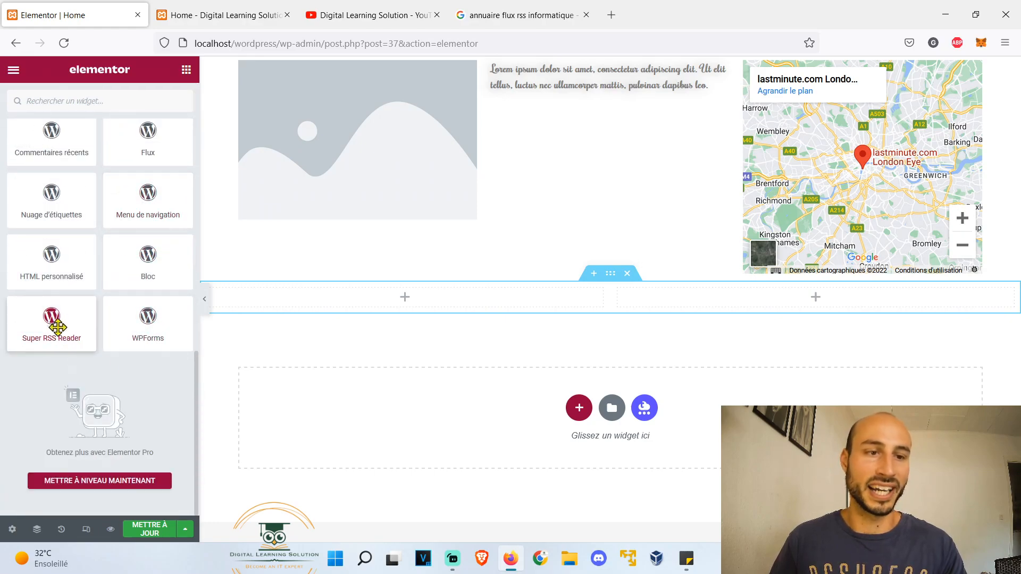
left_click_drag(58, 328, 682, 303)
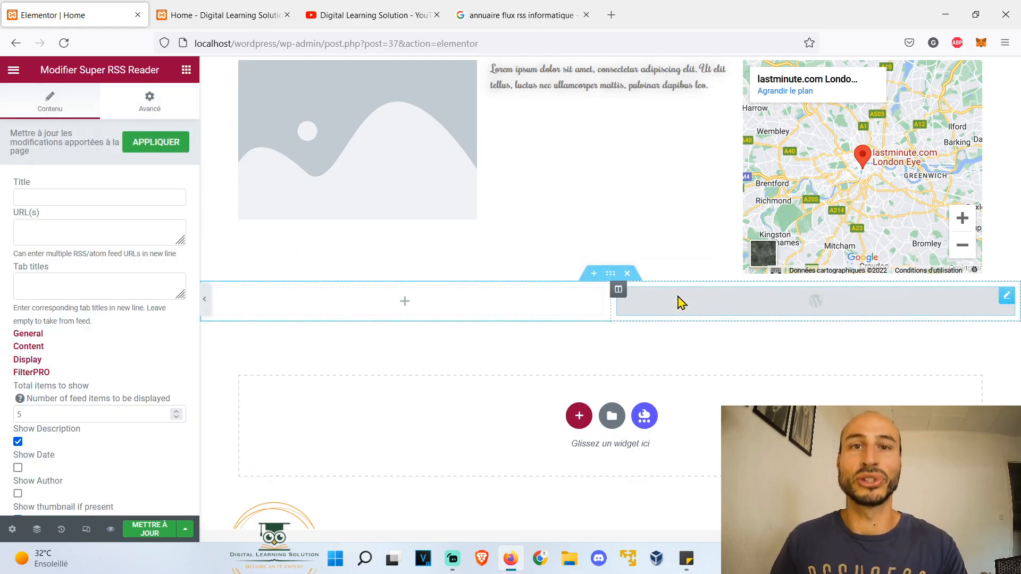
- From the "annuaire flux rss informatique" search results, open the Web Soluces RSS directory and browse its Informatique / internet category
left_click(563, 16)
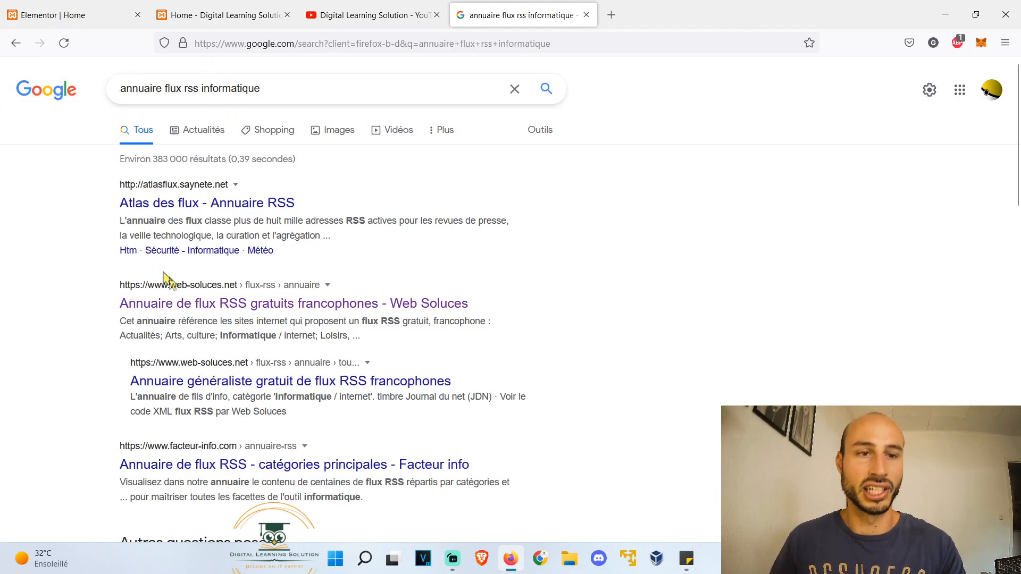
left_click(198, 310)
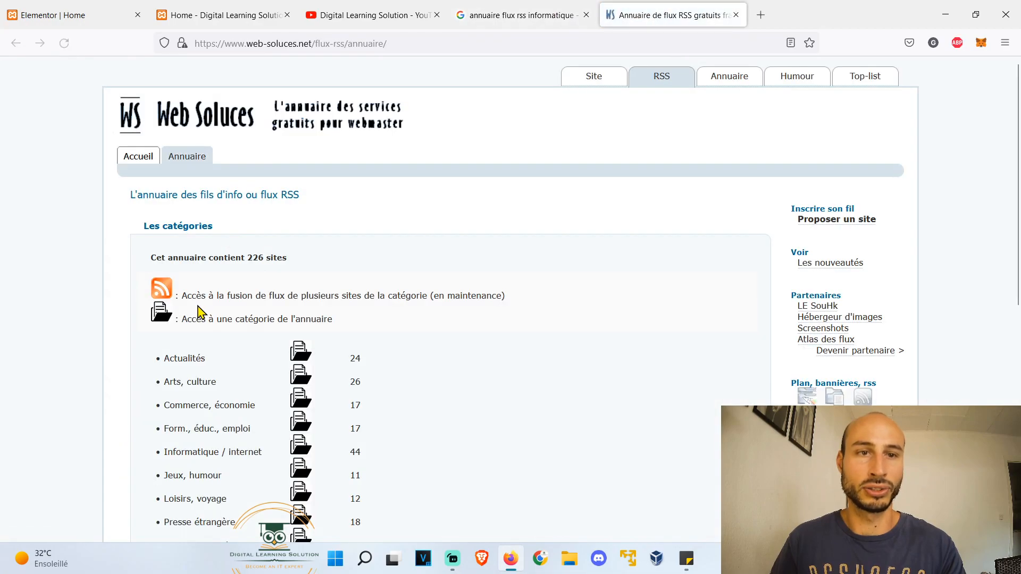
scroll(198, 313, "down", 3)
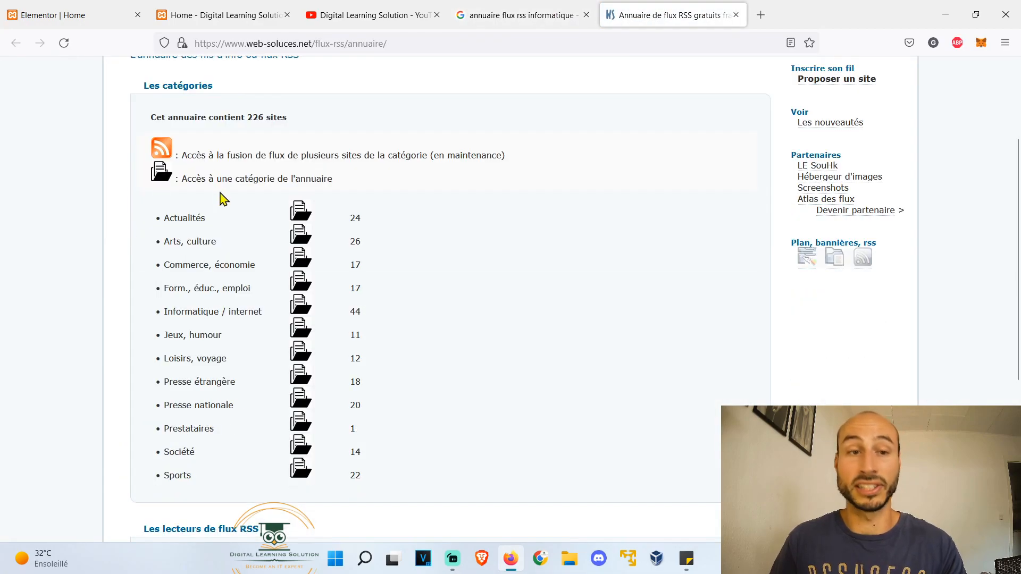
left_click(299, 311)
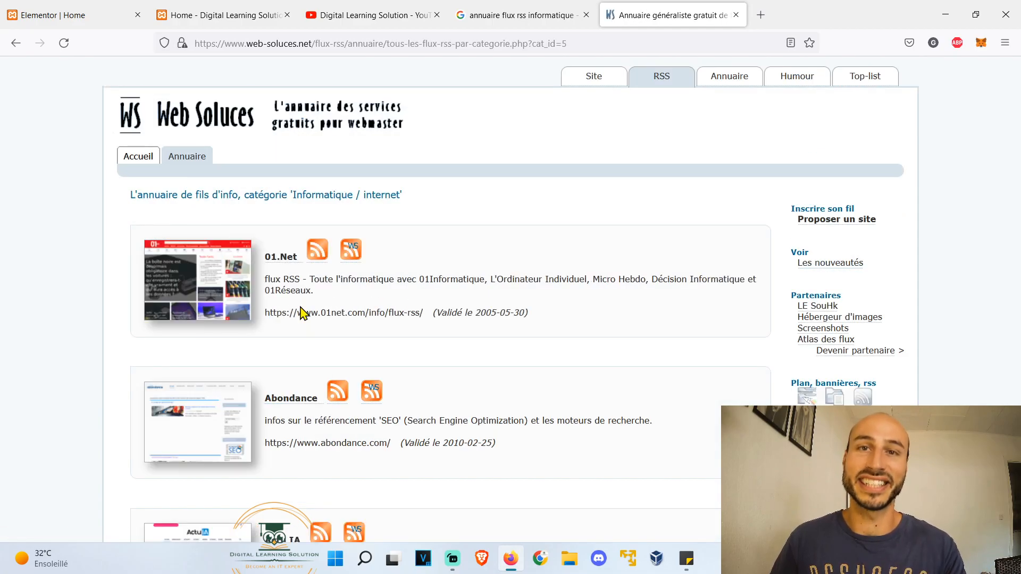
scroll(301, 313, "down", 1)
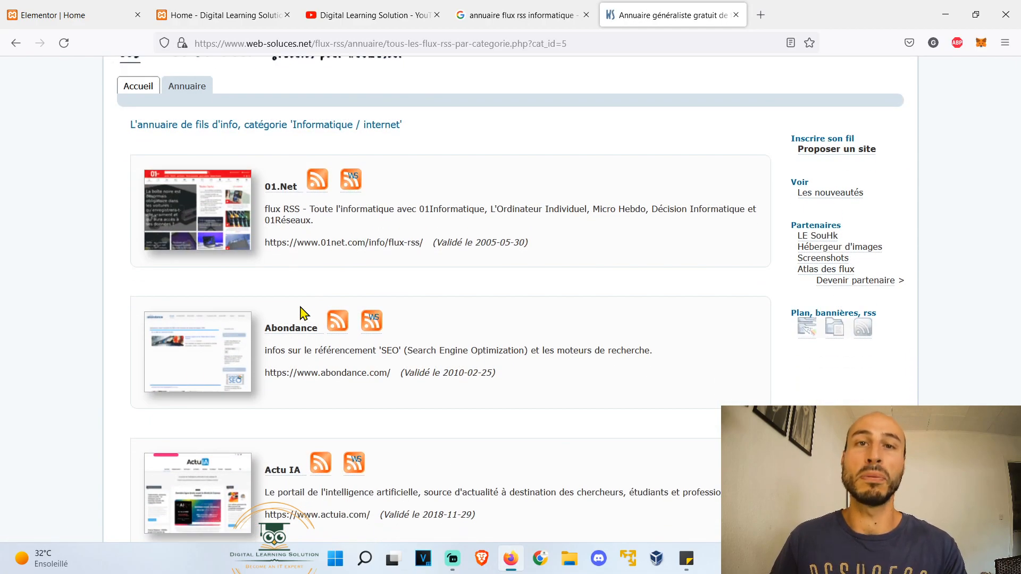
scroll(300, 313, "down", 1)
scroll(301, 312, "up", 2)
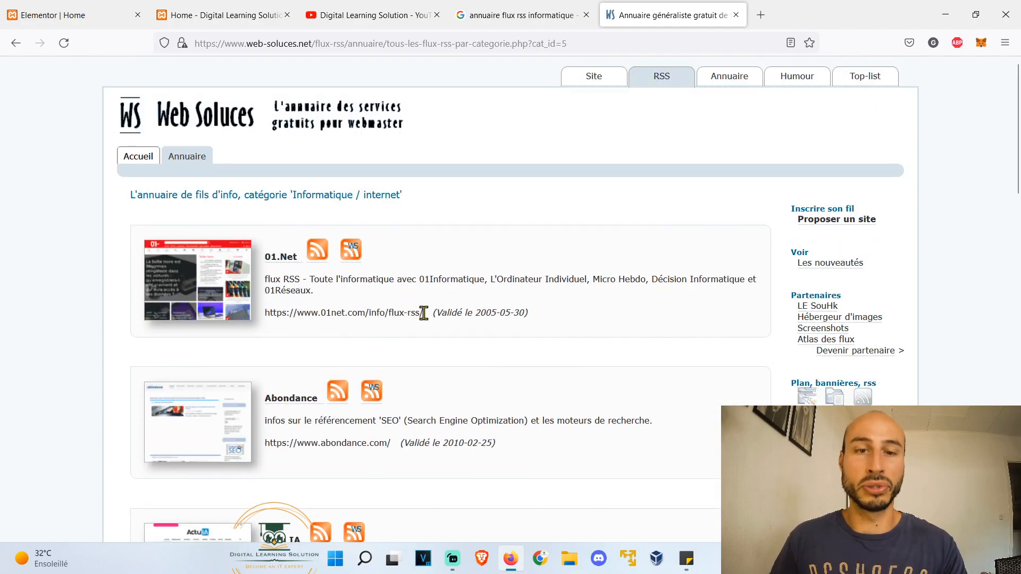
left_click_drag(423, 313, 266, 319)
key("ctrl+c")
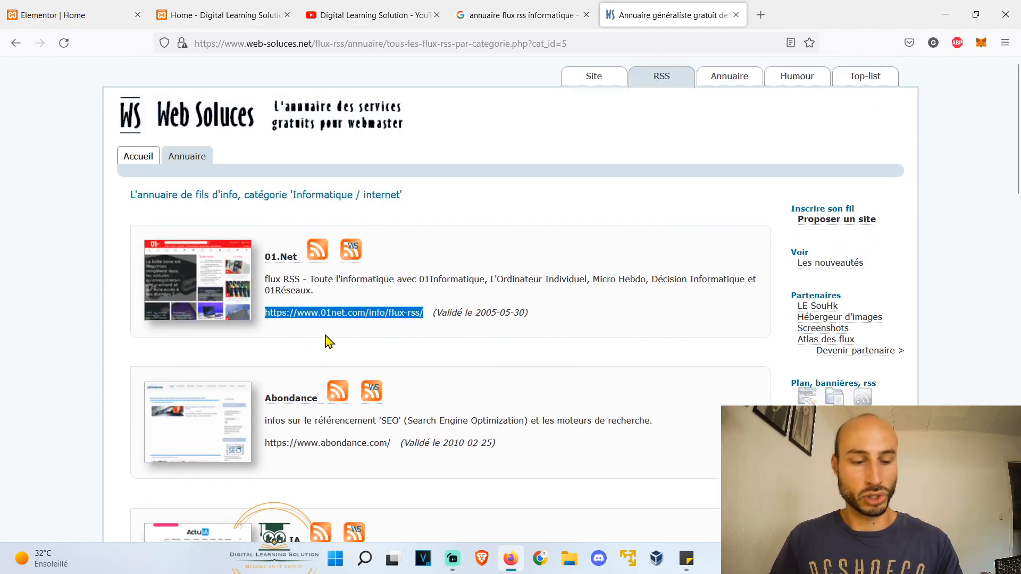
left_click(129, 3)
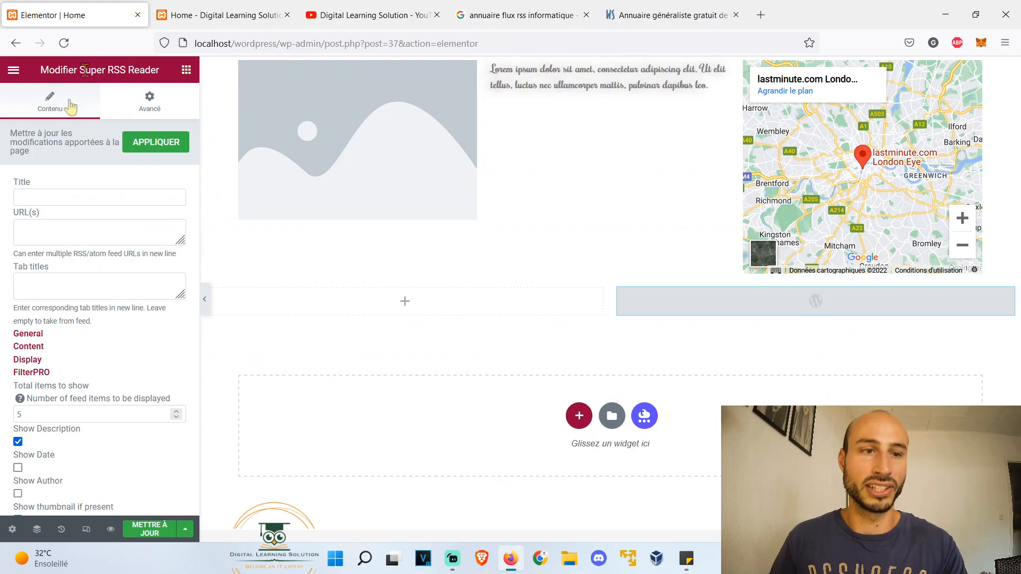
left_click(74, 228)
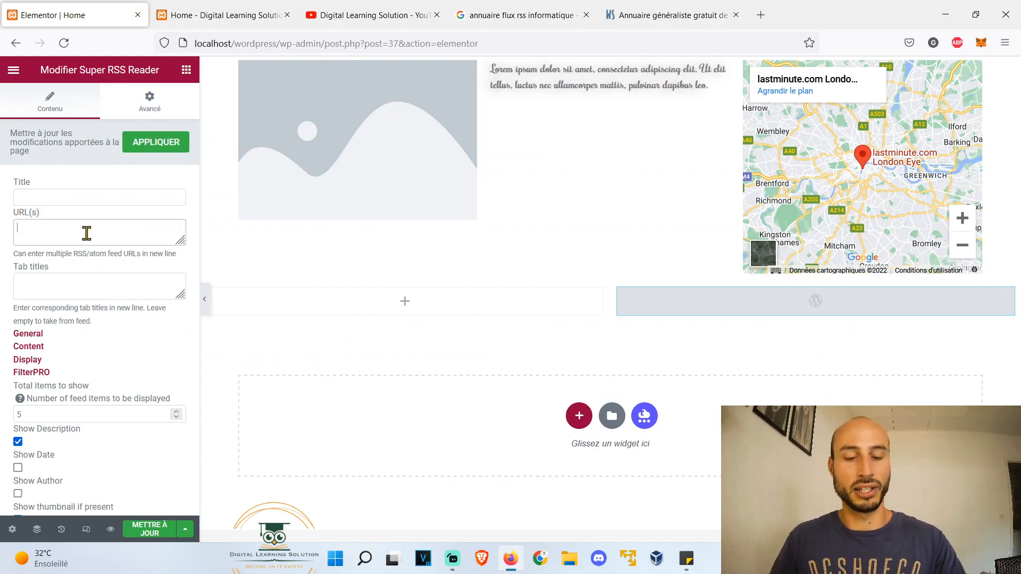
key("ctrl+v")
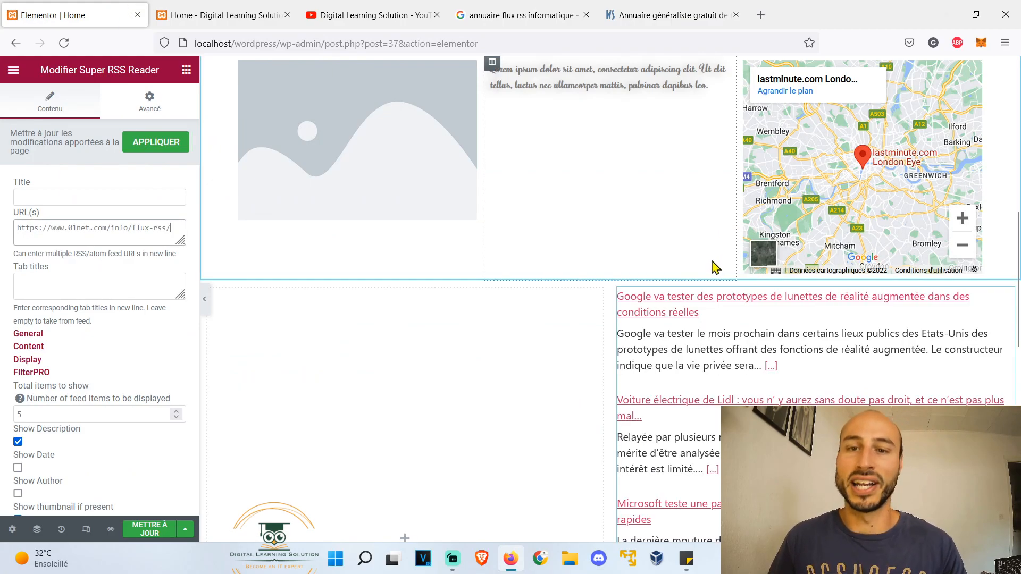
- Look over the loaded feed articles and set the widget's title to "Les articles de 01.net"
scroll(715, 266, "down", 8)
scroll(714, 298, "up", 5)
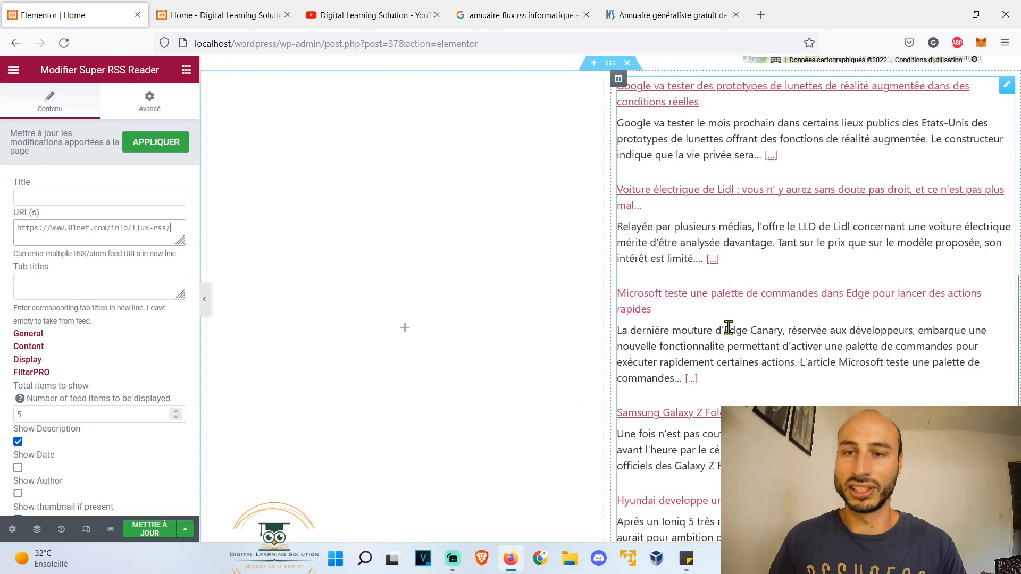
scroll(729, 327, "up", 5)
left_click(117, 198)
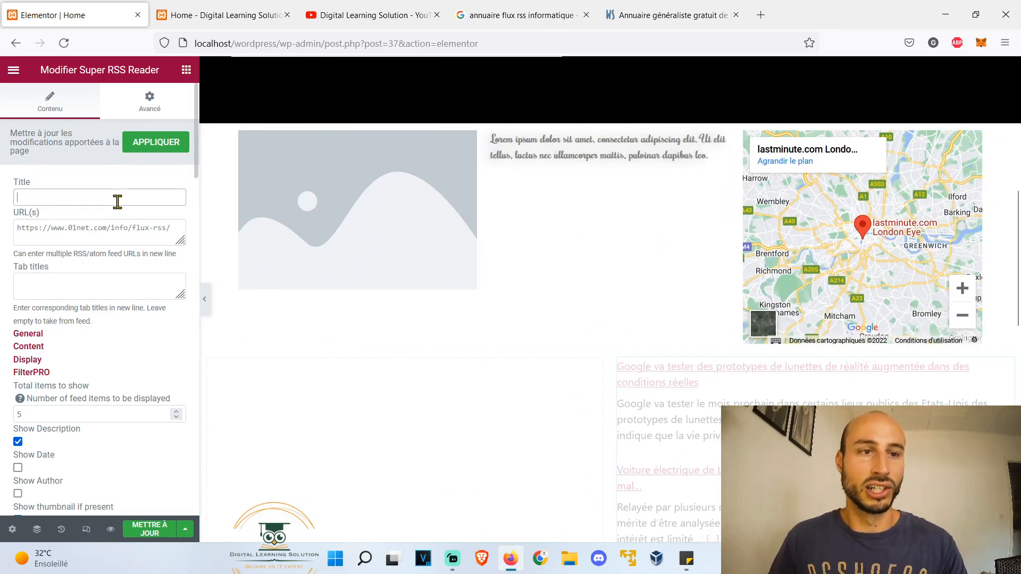
type("Les articles de 01")
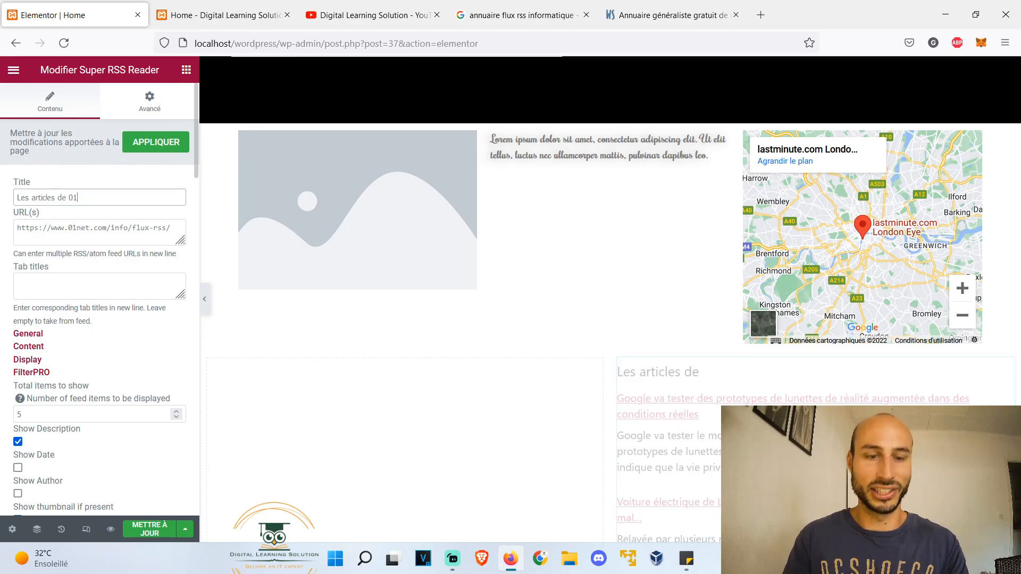
type(".net")
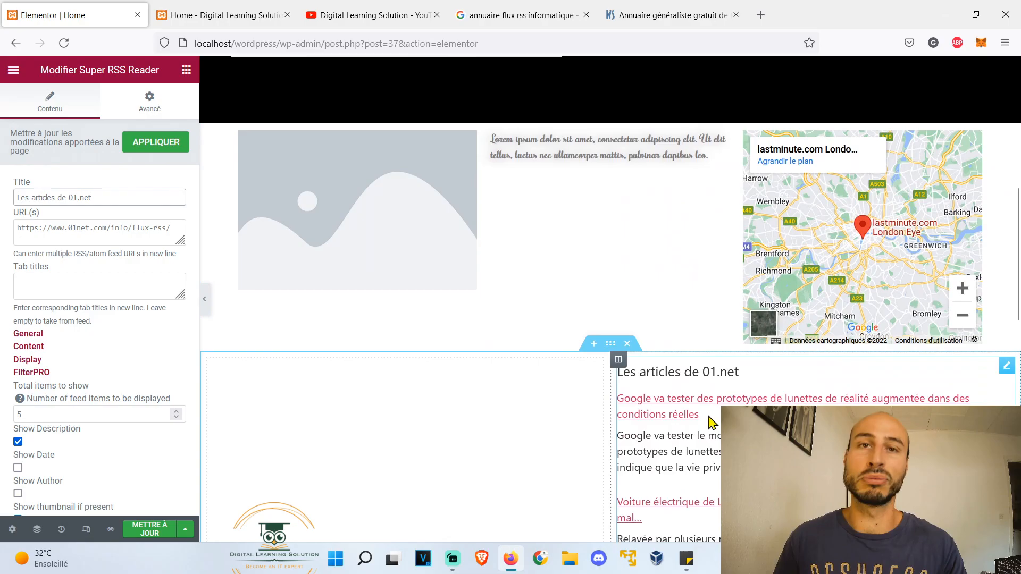
- Try showing 10 feed items in the Super RSS Reader widget, and restore the total items to 5
scroll(709, 417, "down", 9)
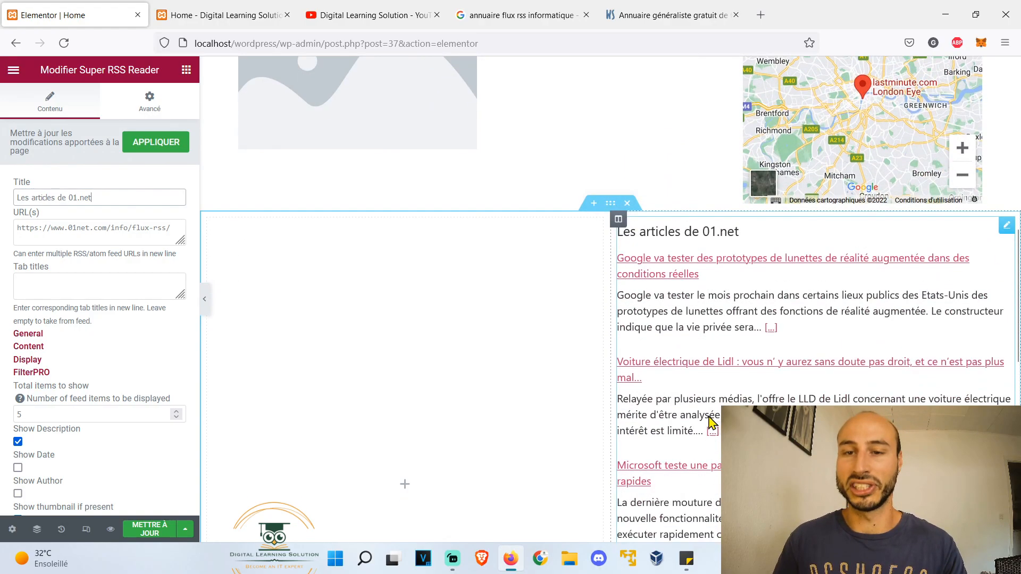
scroll(709, 416, "up", 8)
scroll(709, 416, "up", 3)
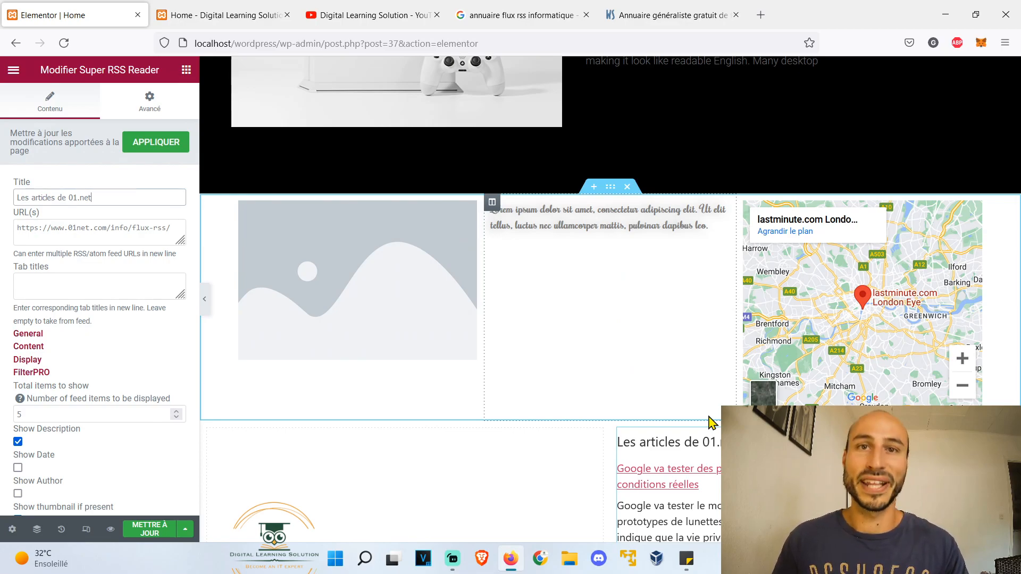
scroll(713, 423, "down", 4)
scroll(149, 381, "down", 2)
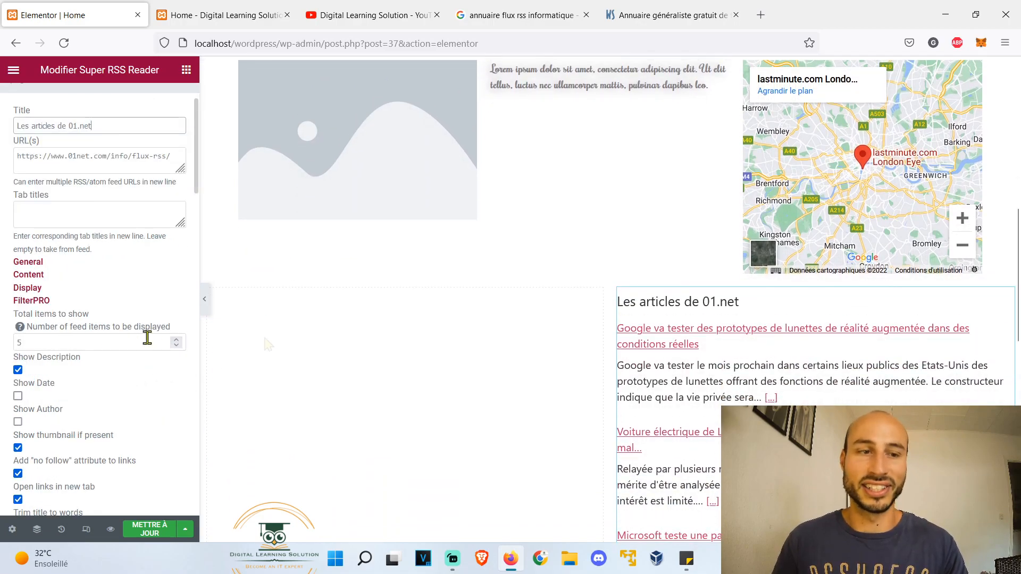
double_click(113, 339)
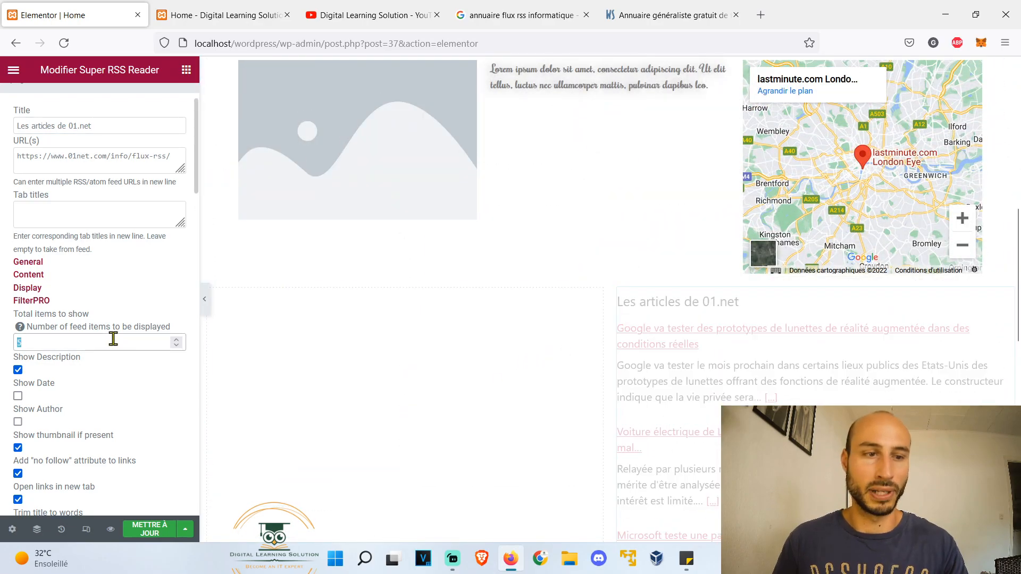
type("10")
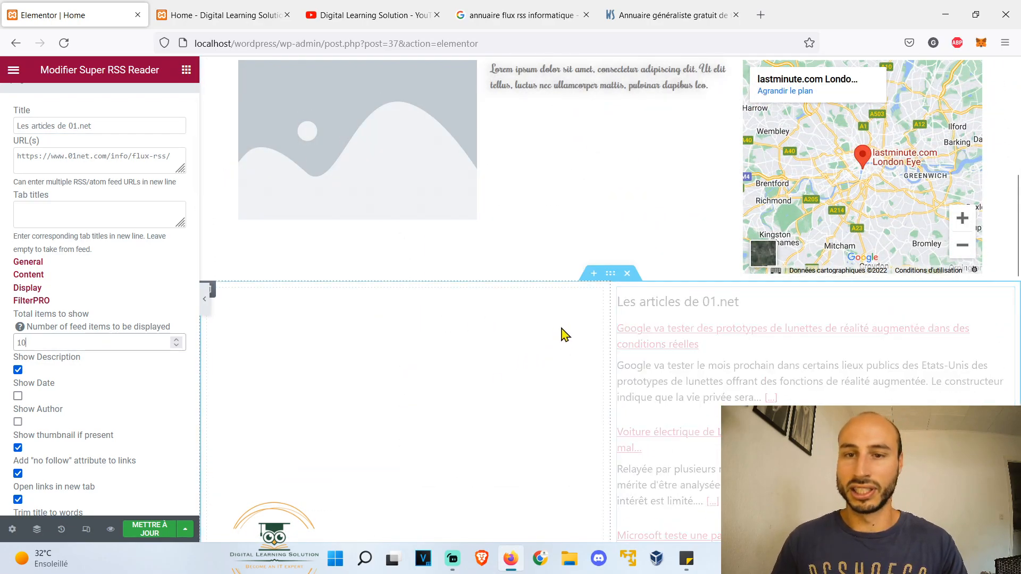
scroll(675, 337, "down", 10)
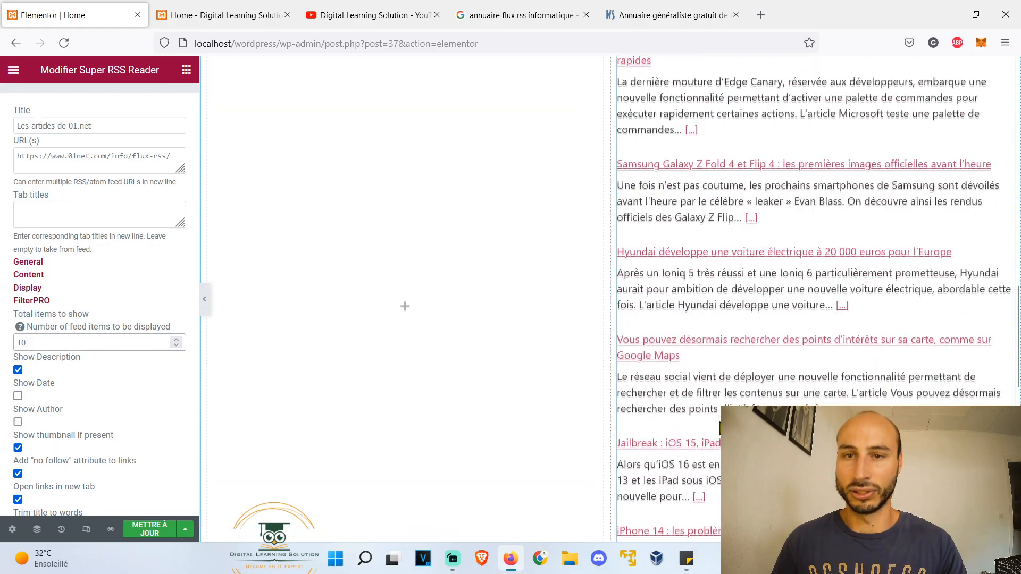
left_click_drag(47, 347, 2, 341)
type("5")
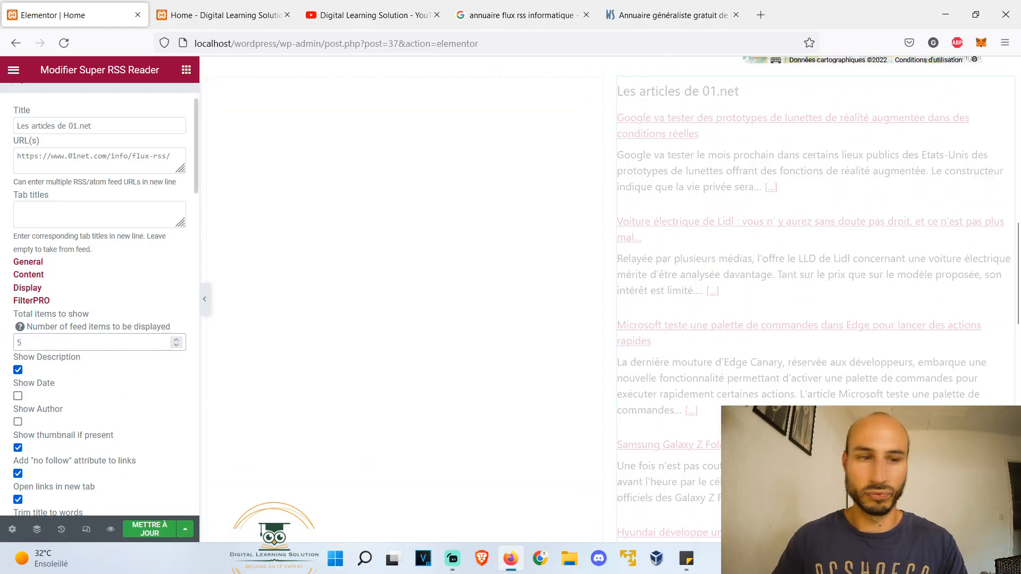
- Enable the display of the date and the author for the feed items
left_click(17, 396)
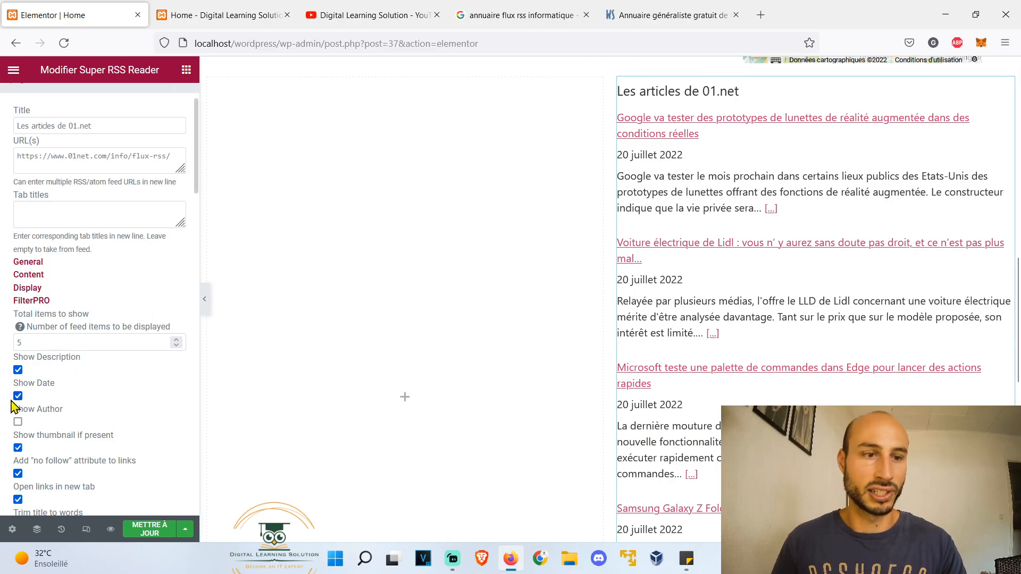
left_click(18, 422)
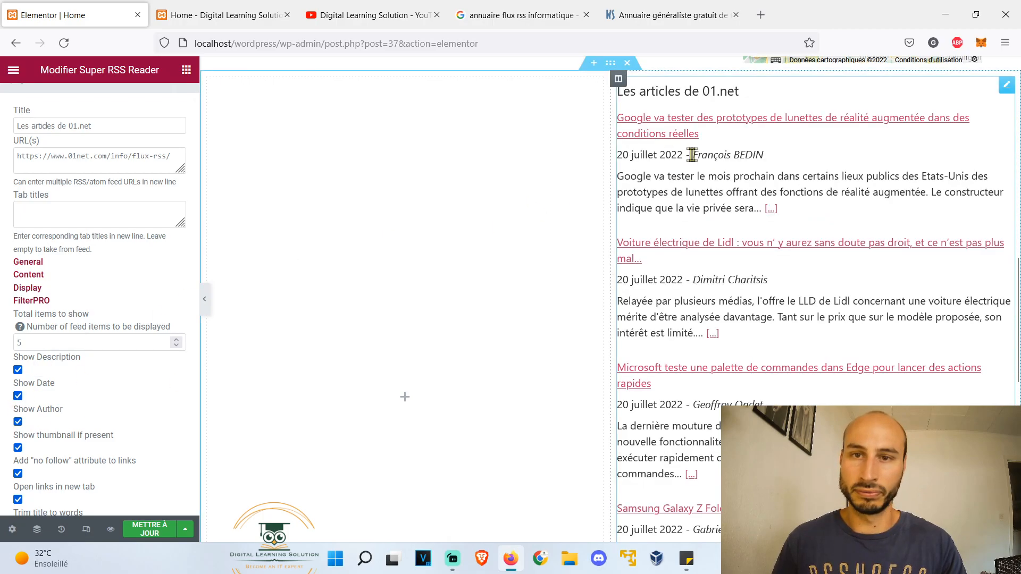
- Try trimming the feed item titles to 10 words, and reset the title trimming to 0
scroll(59, 382, "down", 3)
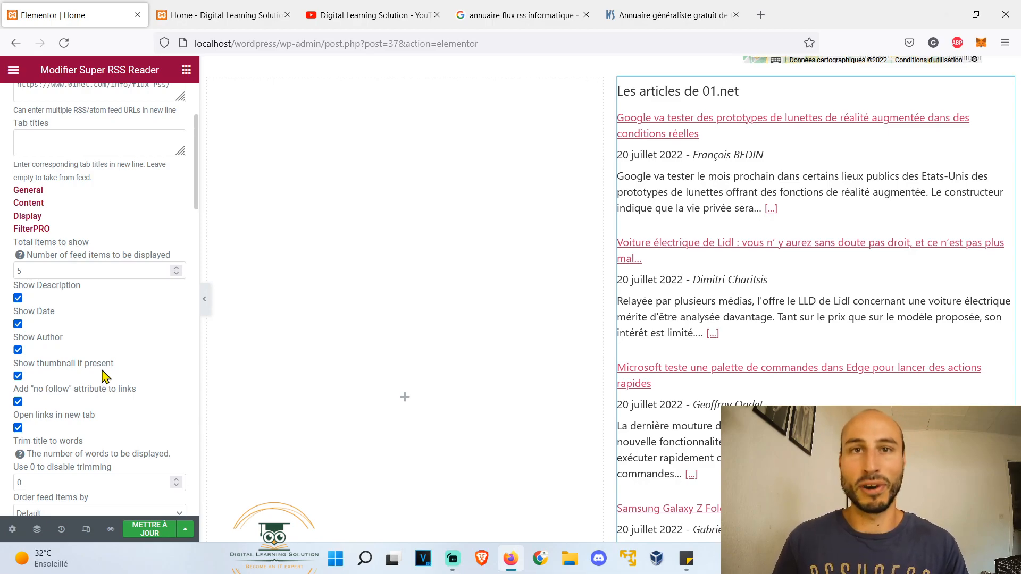
scroll(104, 378, "down", 3)
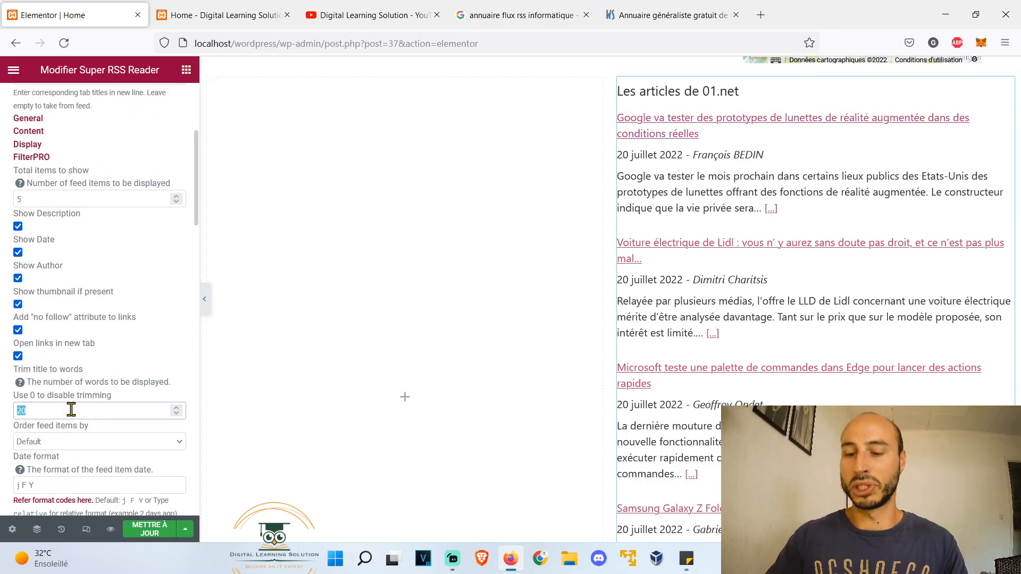
type("10")
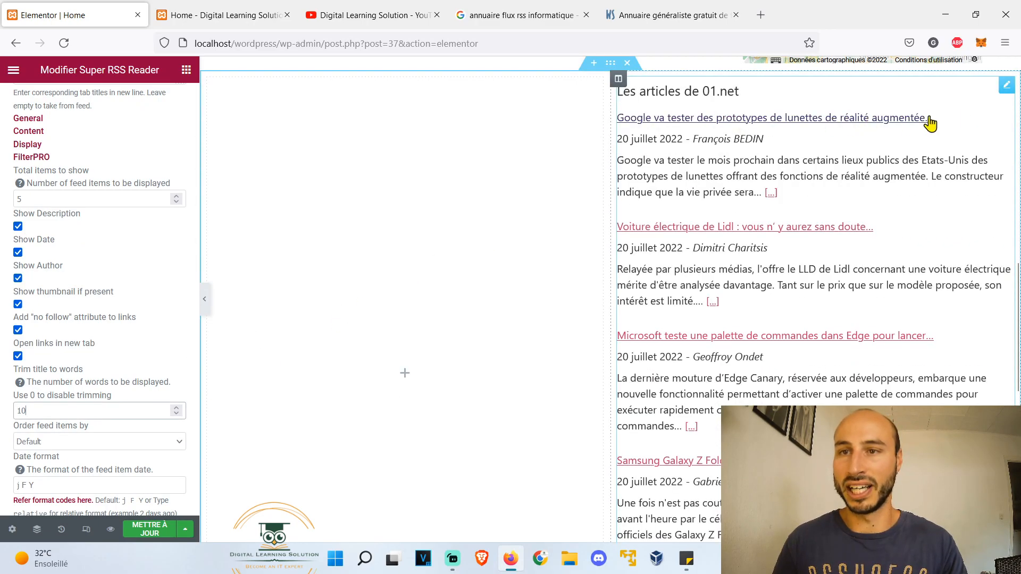
left_click_drag(47, 412, 2, 414)
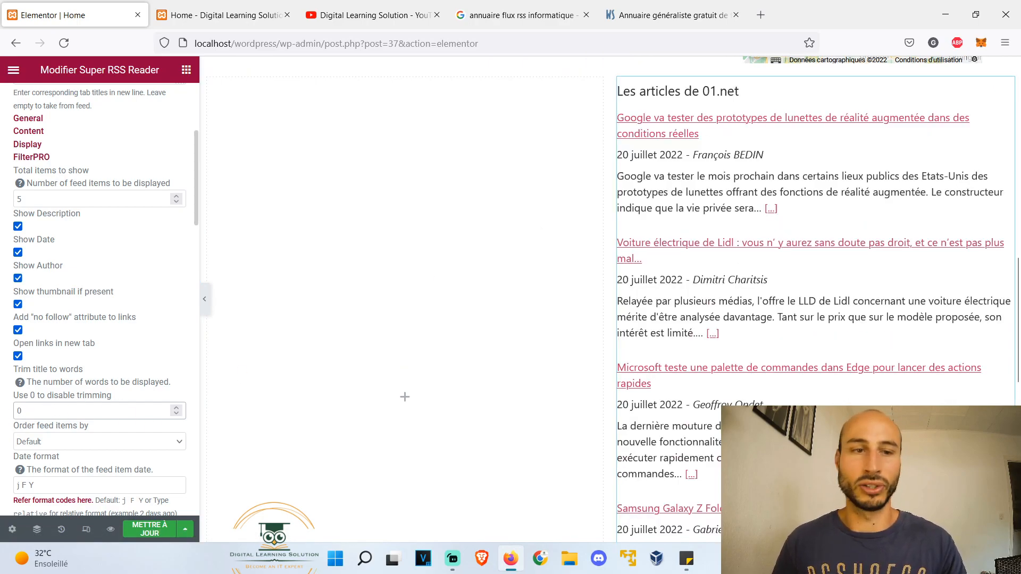
- Examine the available sort options for ordering the feed items
scroll(55, 379, "up", 2)
scroll(150, 299, "down", 5)
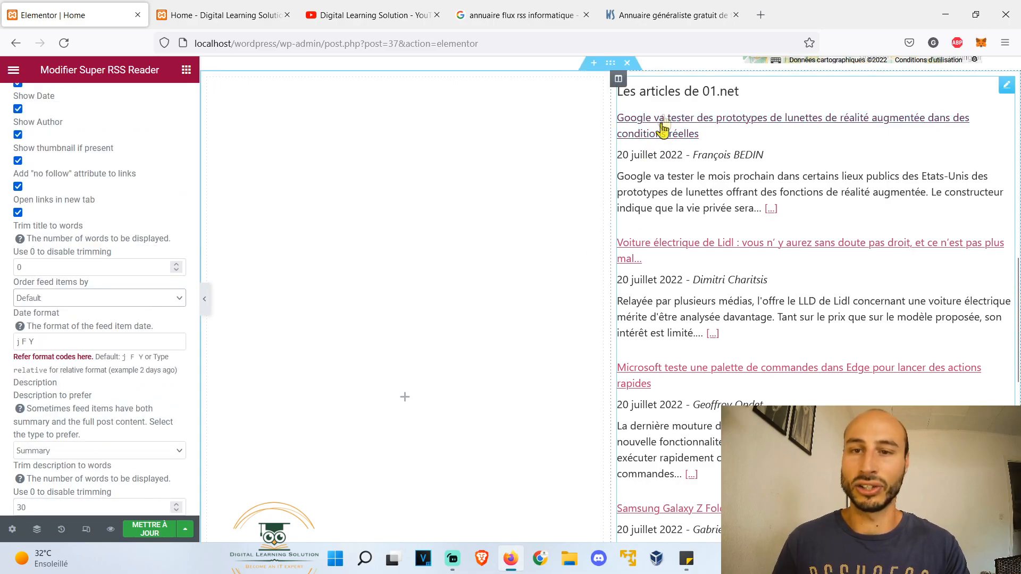
left_click(170, 304)
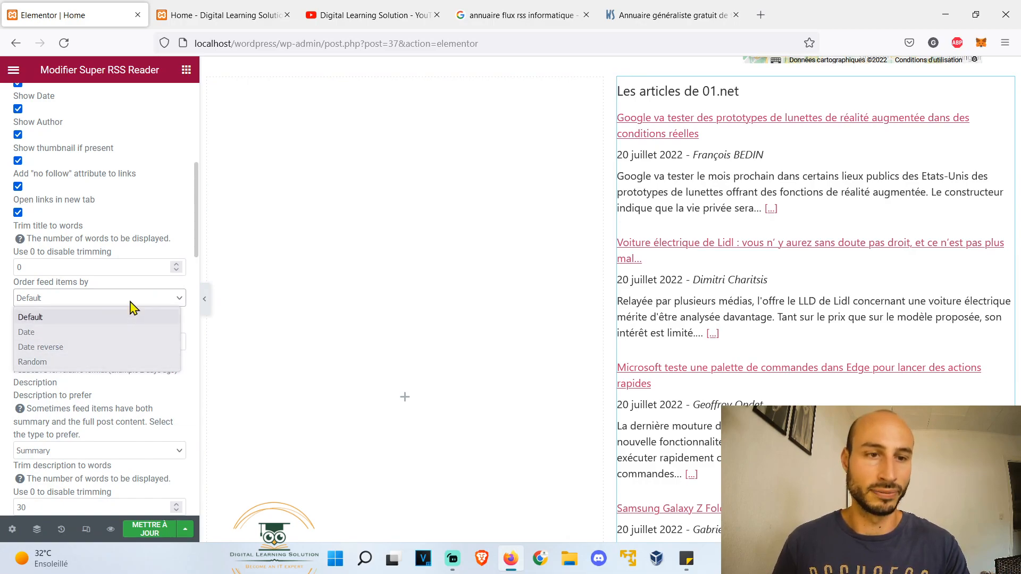
scroll(133, 277, "down", 3)
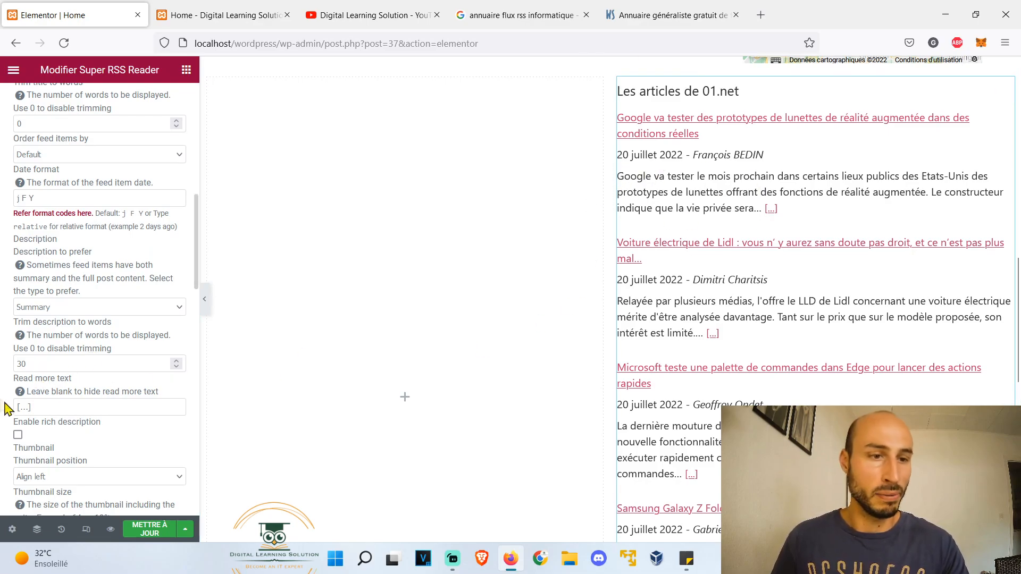
- Try trimming the feed item descriptions to 70 words, and restore the limit to 30
left_click(40, 364)
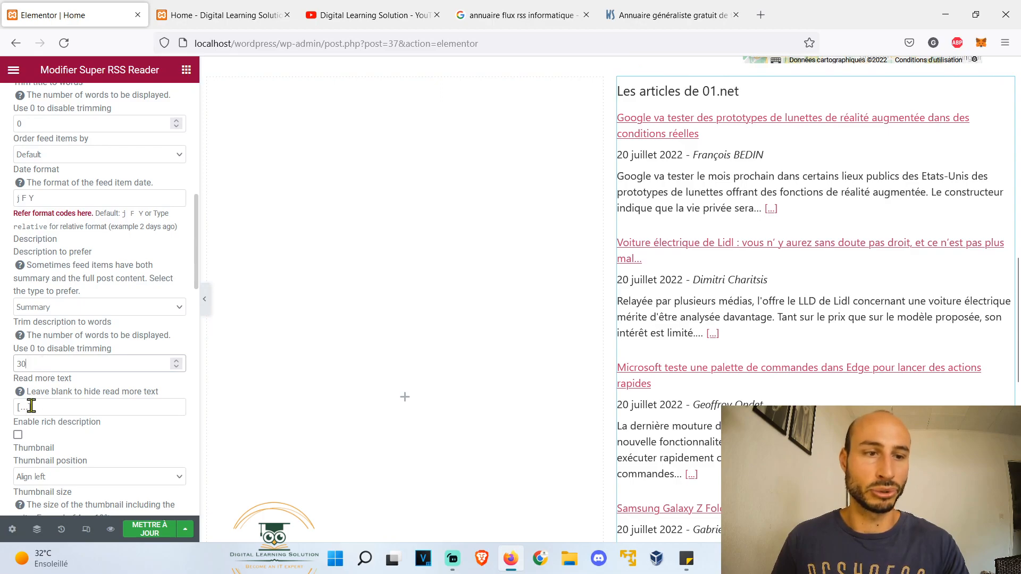
key("BackSpace")
key("BackSpace")
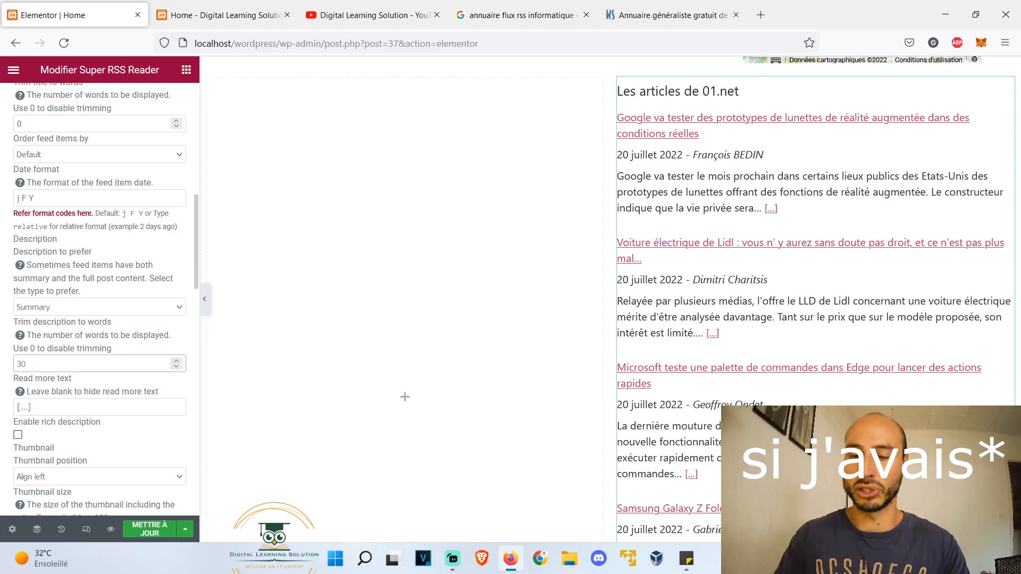
type("70")
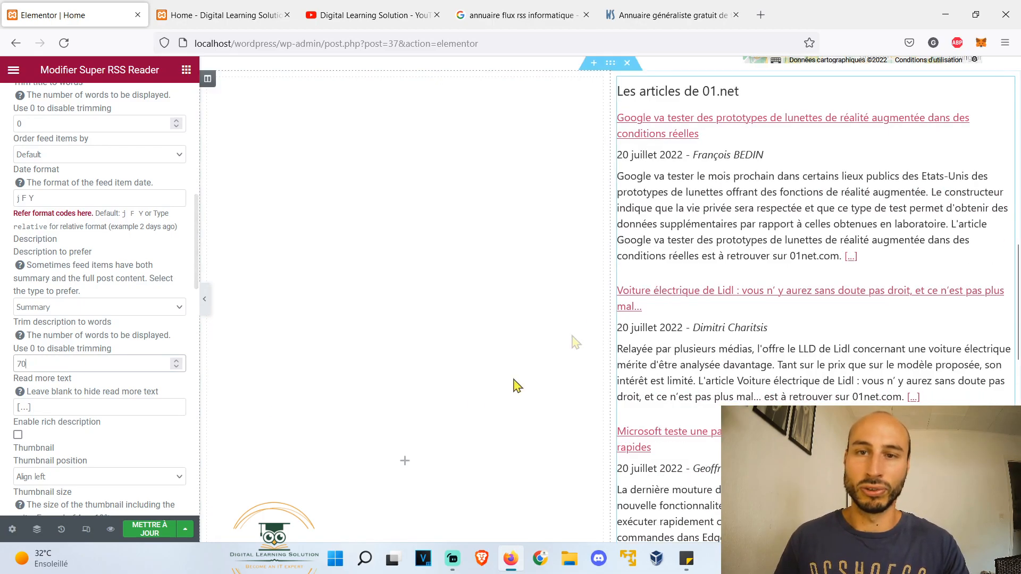
left_click_drag(58, 364, 2, 360)
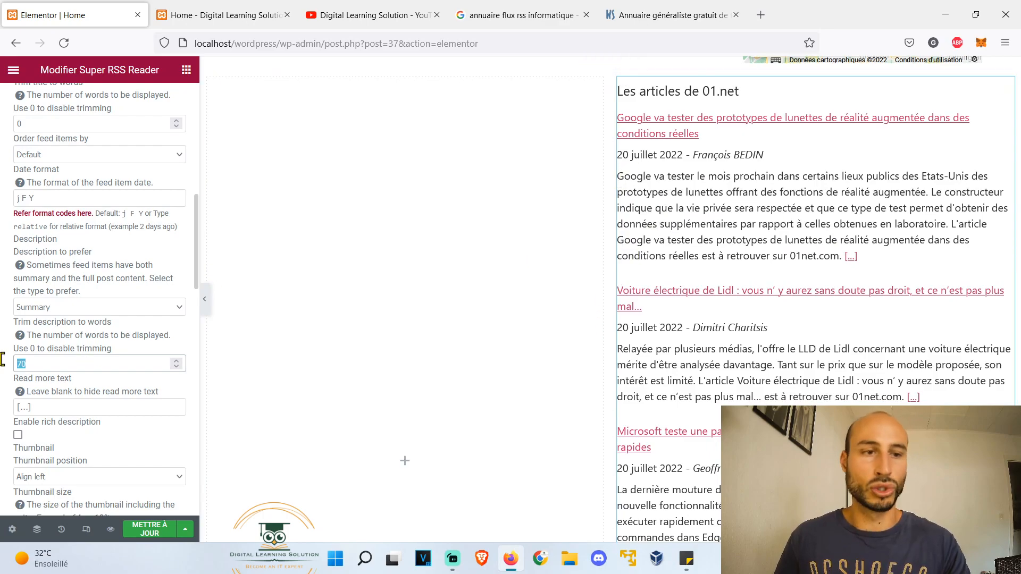
type("30")
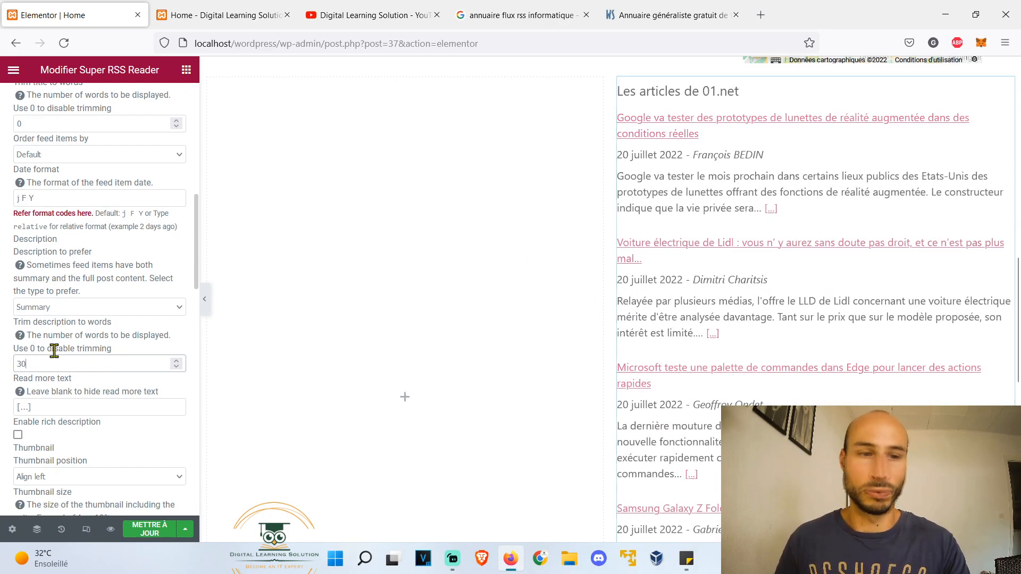
- Enable the rich description for the feed items and look through the articles in the page preview
scroll(53, 264, "down", 3)
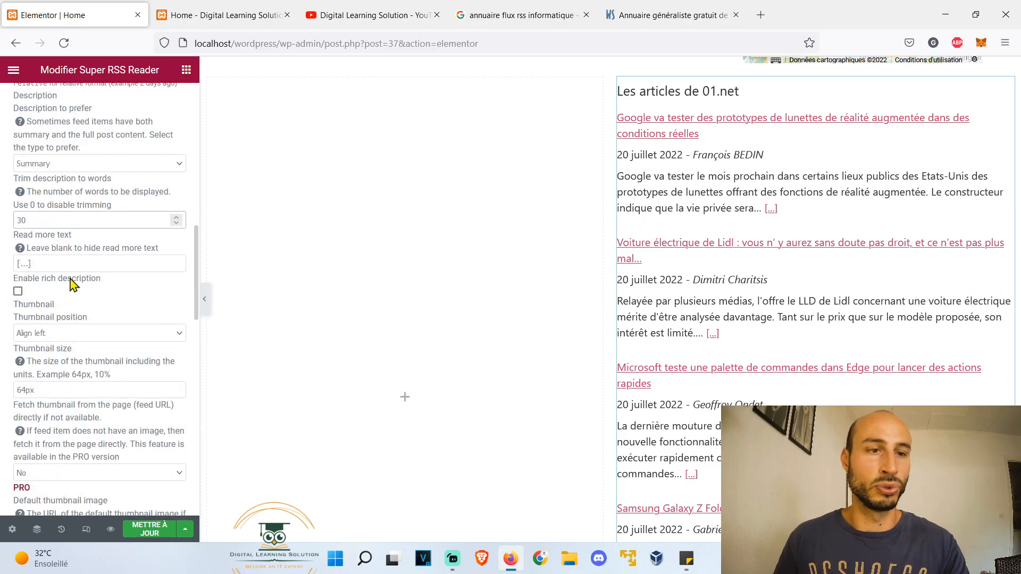
left_click(18, 292)
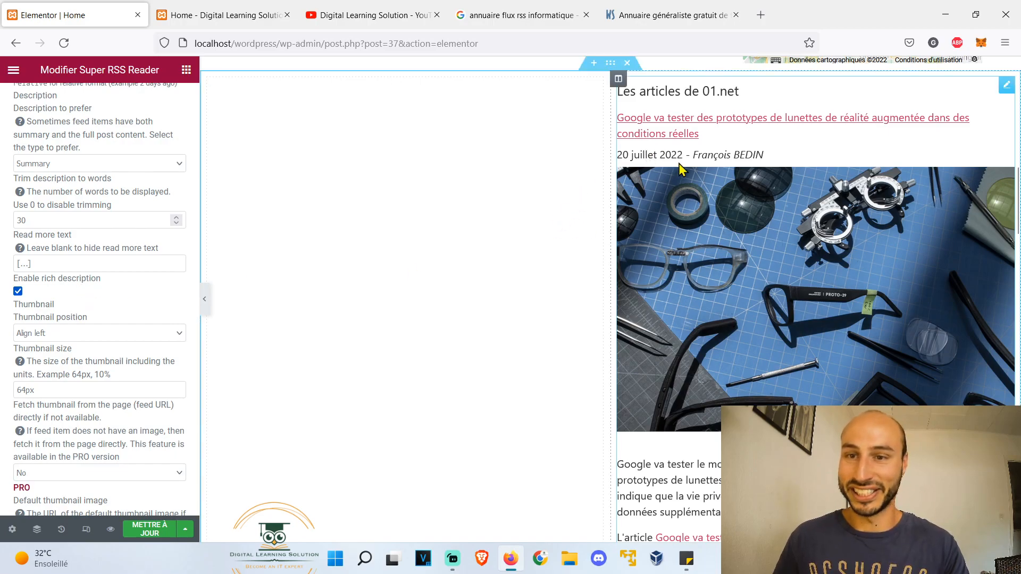
scroll(681, 169, "down", 10)
scroll(683, 170, "down", 7)
scroll(682, 170, "down", 10)
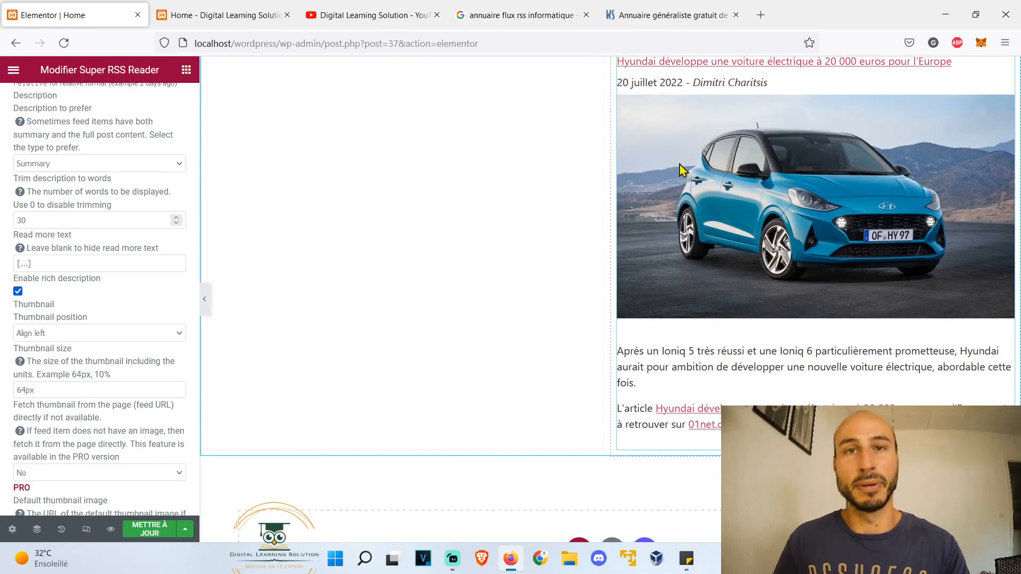
scroll(678, 164, "down", 3)
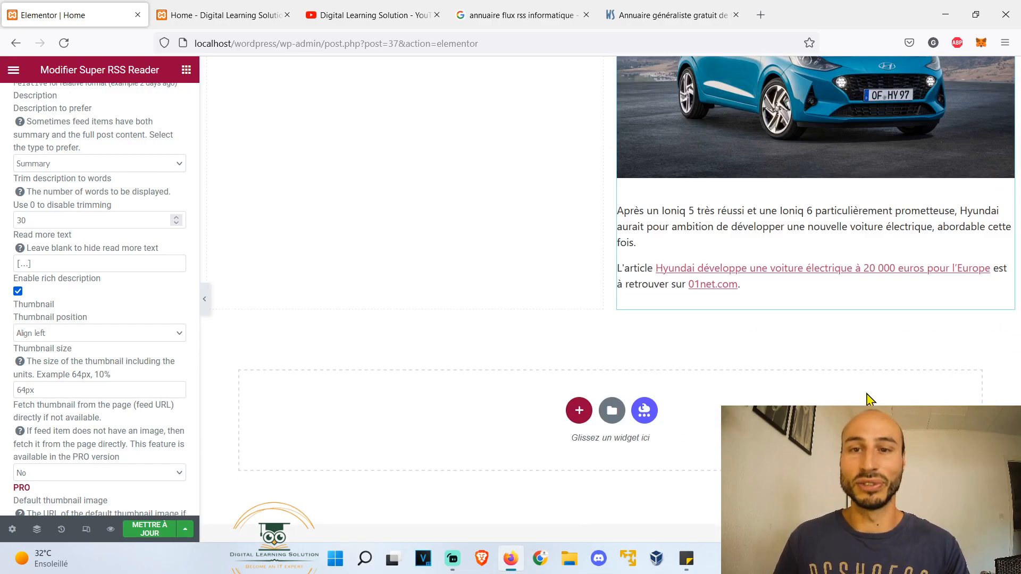
scroll(868, 394, "up", 15)
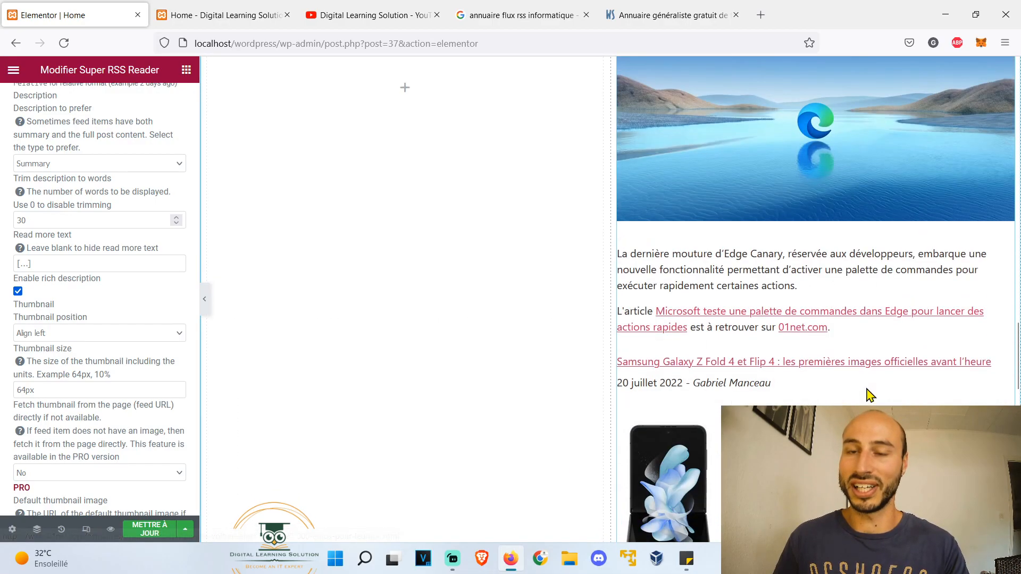
scroll(868, 395, "up", 6)
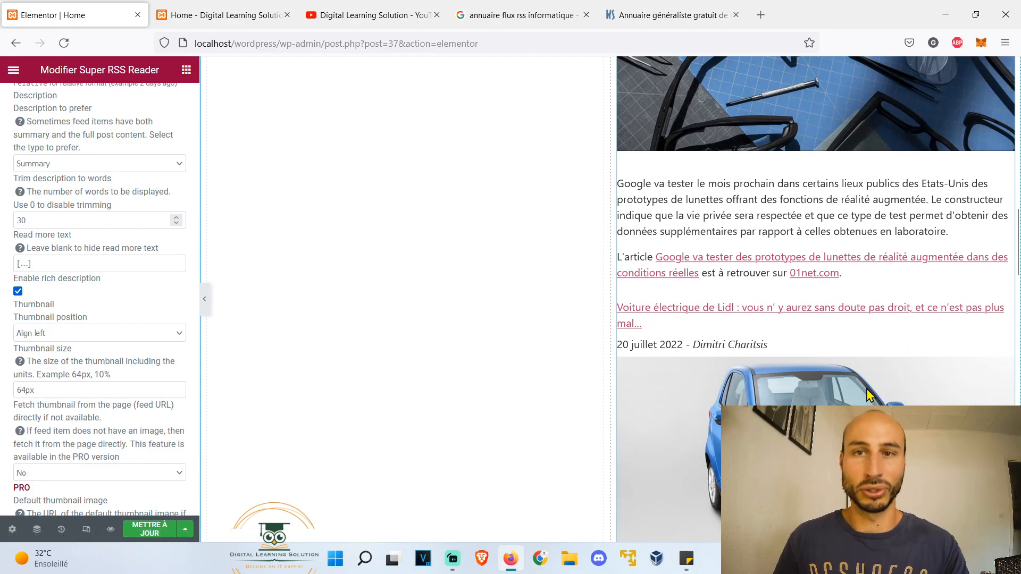
scroll(866, 367, "up", 5)
- Look over the widget's remaining settings and update the Home page with the 01.net feed
scroll(61, 329, "down", 5)
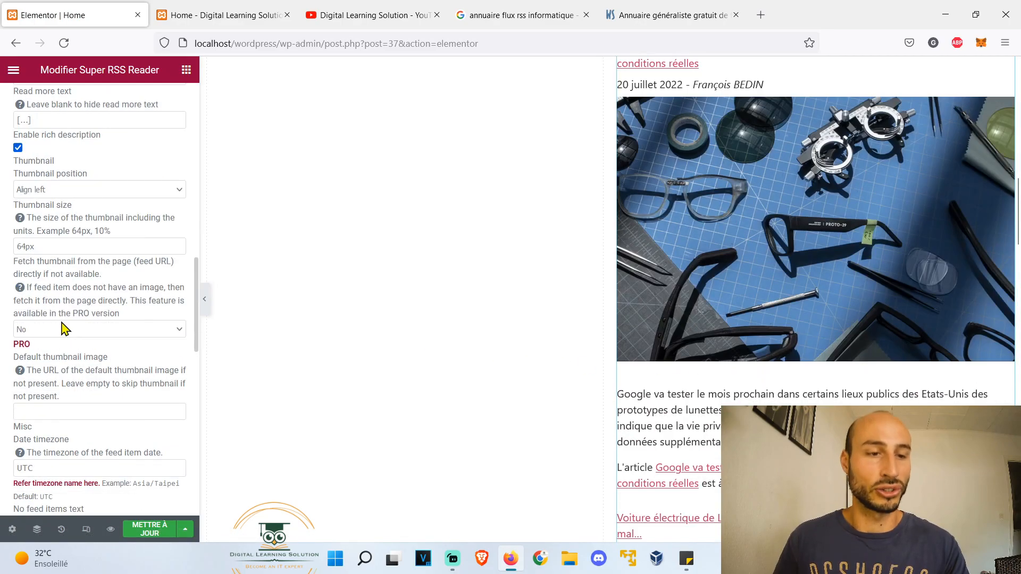
scroll(141, 288, "down", 8)
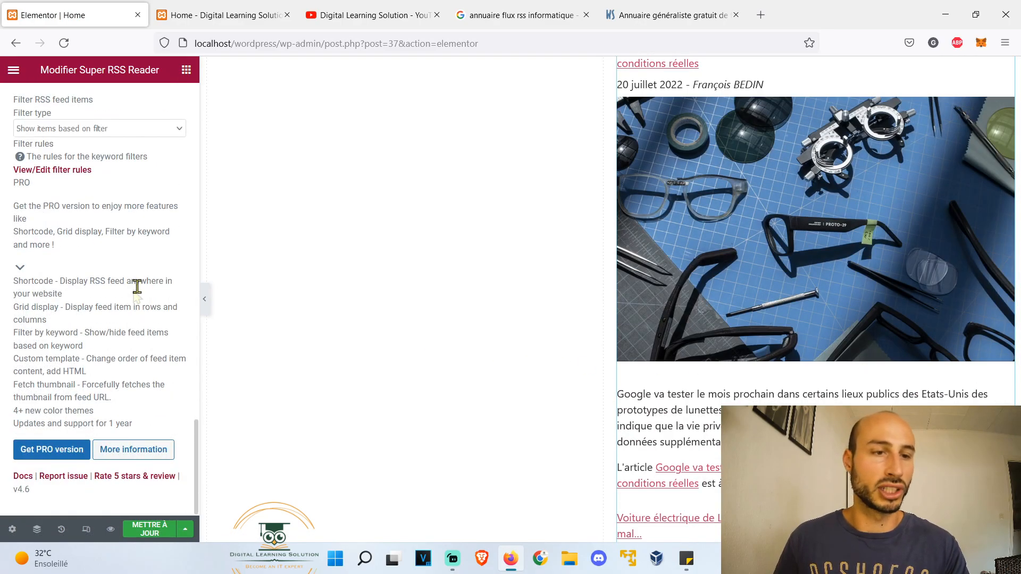
left_click(152, 530)
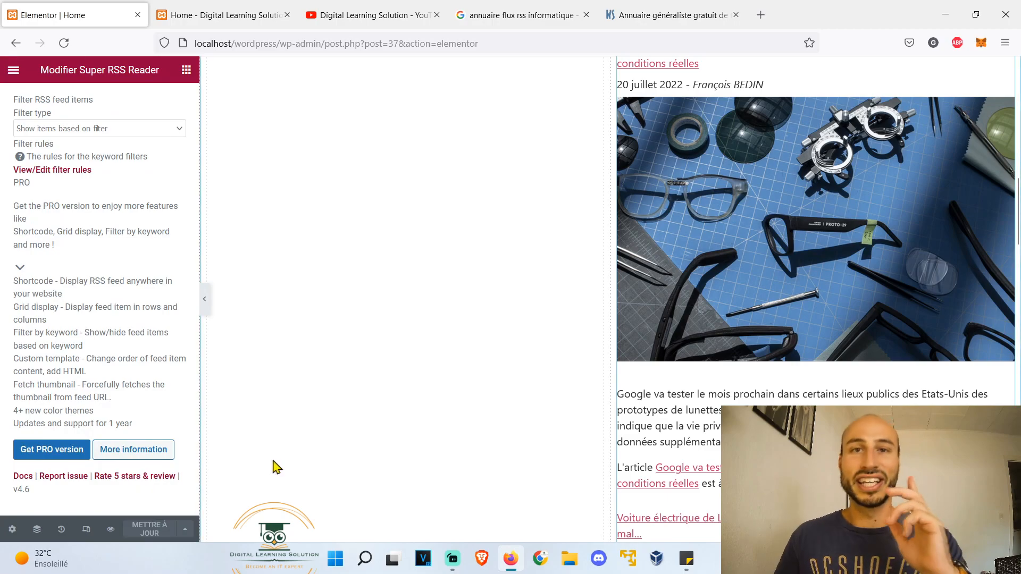
- Add a second Super RSS Reader widget to the empty column beside the 01.net articles
scroll(313, 406, "up", 8)
scroll(313, 406, "up", 5)
scroll(313, 406, "down", 10)
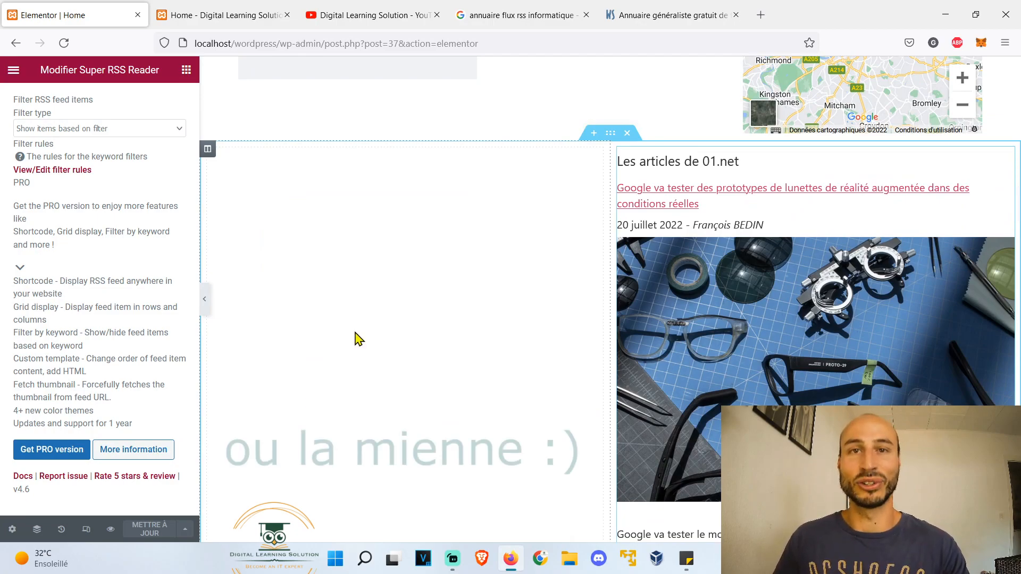
left_click(392, 282)
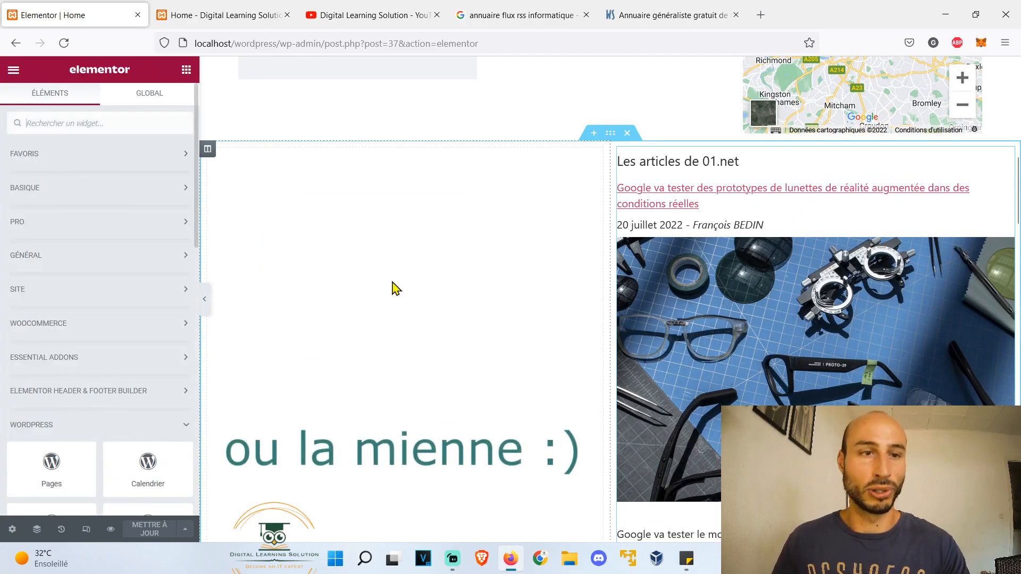
scroll(153, 443, "down", 5)
left_click_drag(41, 335, 373, 234)
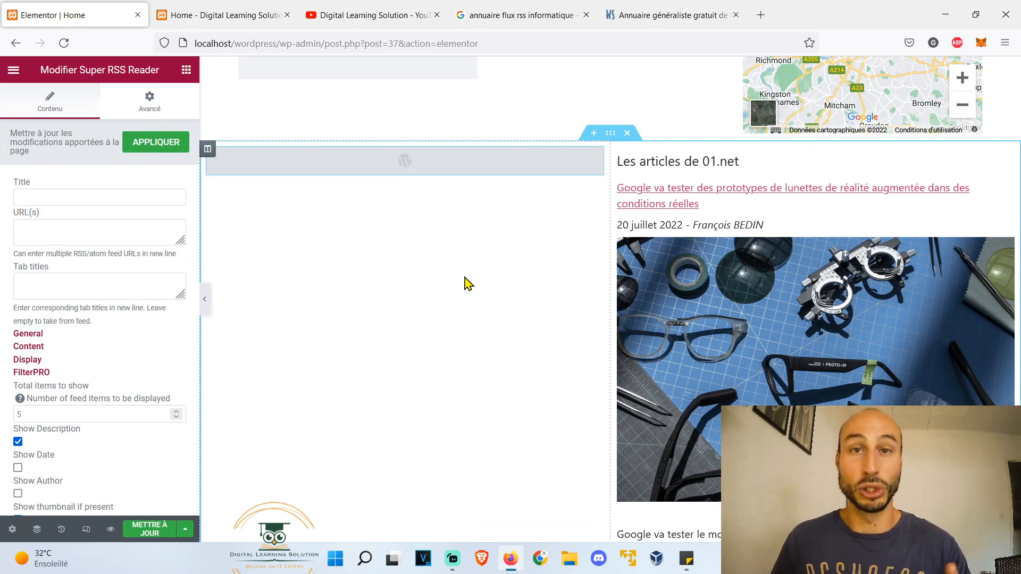
- Switch to the Digital Learning Solution YouTube channel page and copy the channel ID from its address
left_click(376, 12)
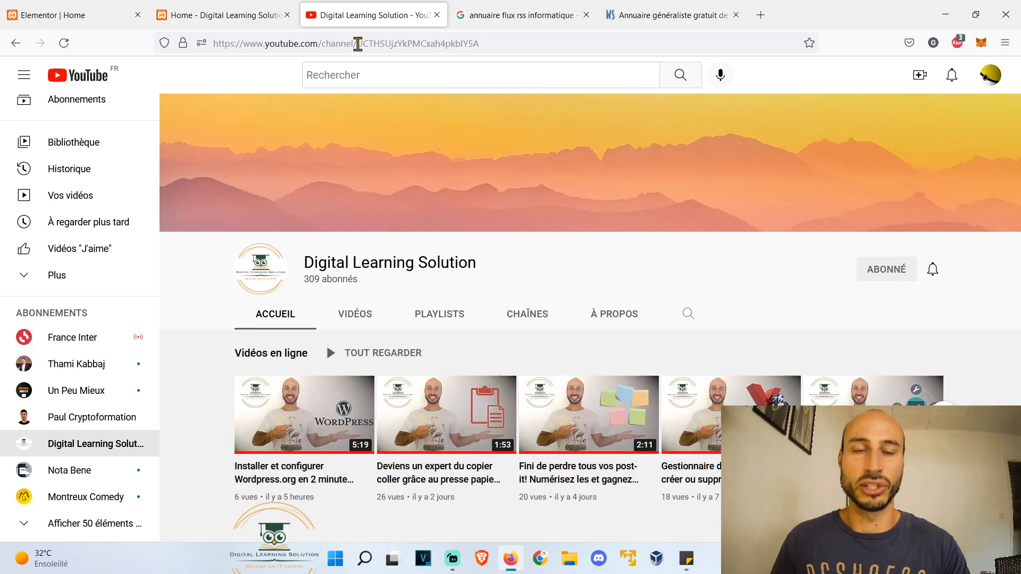
left_click(361, 43)
left_click_drag(376, 47, 488, 51)
key("ctrl+c")
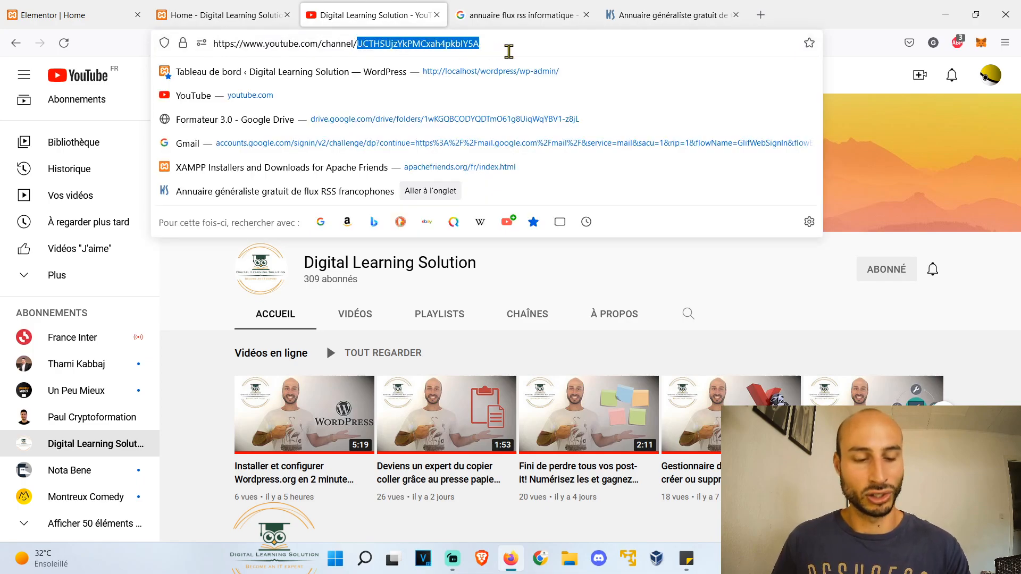
left_click(854, 73)
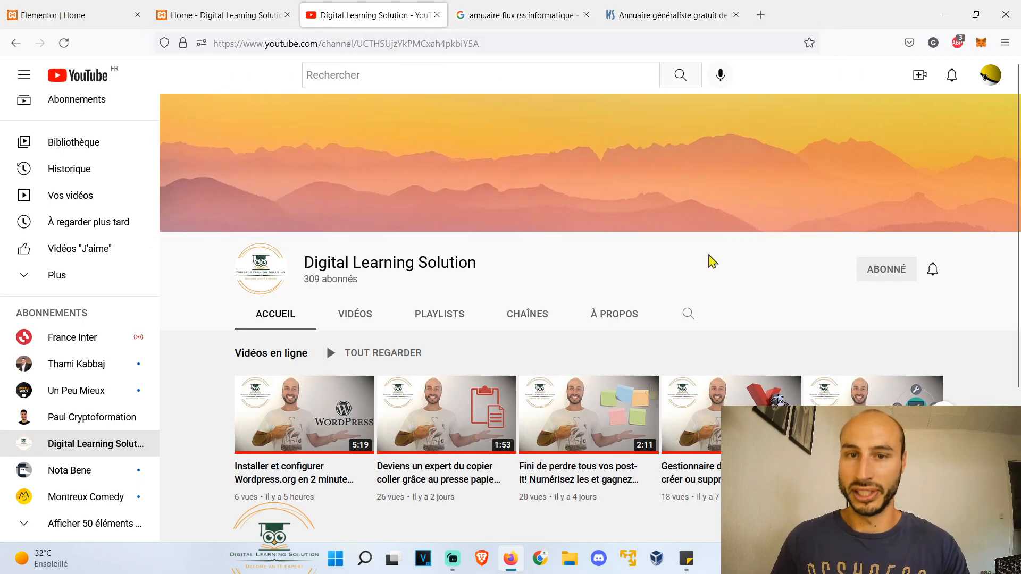
left_click(686, 559)
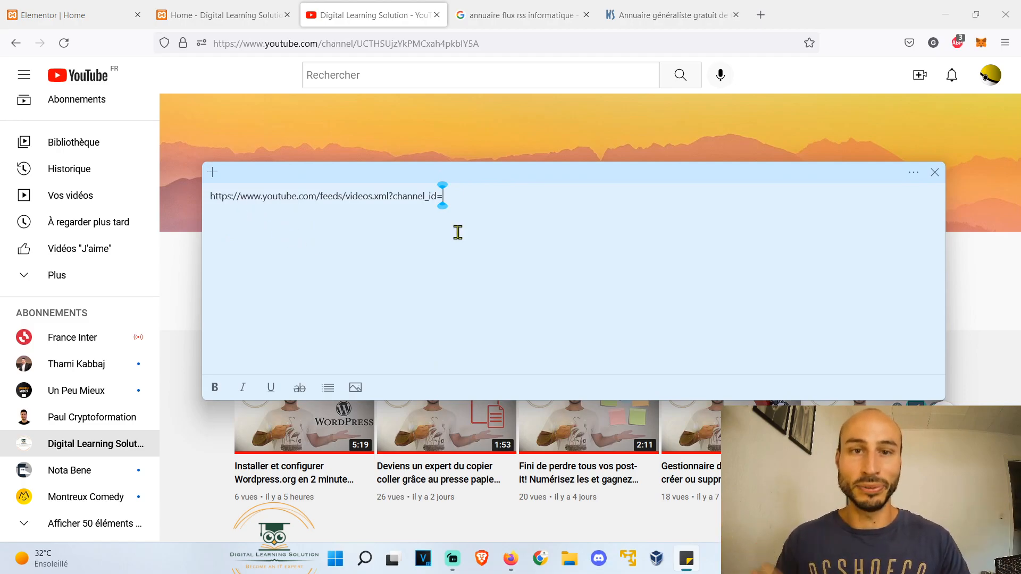
key("ctrl+v")
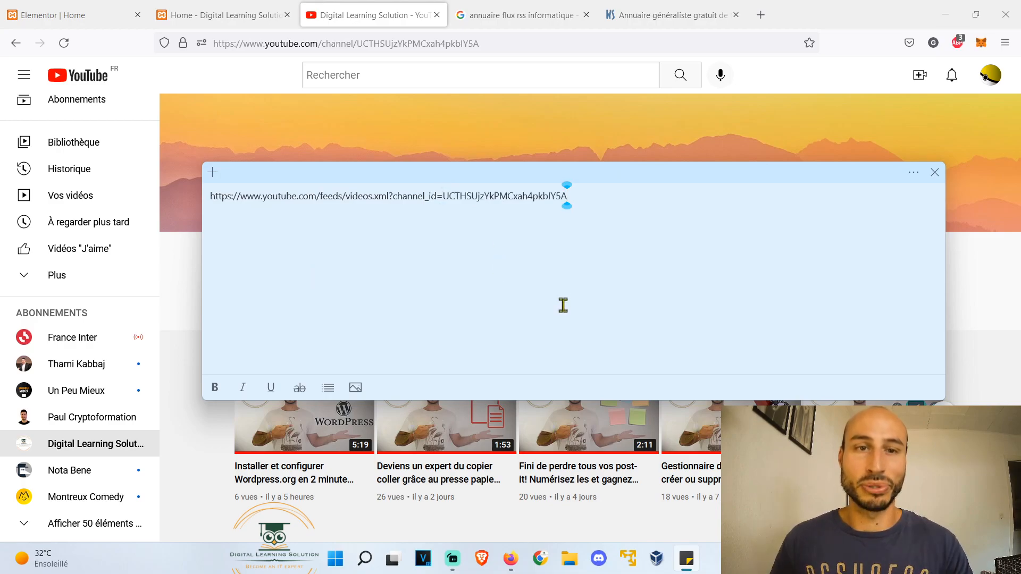
left_click_drag(654, 197, 187, 199)
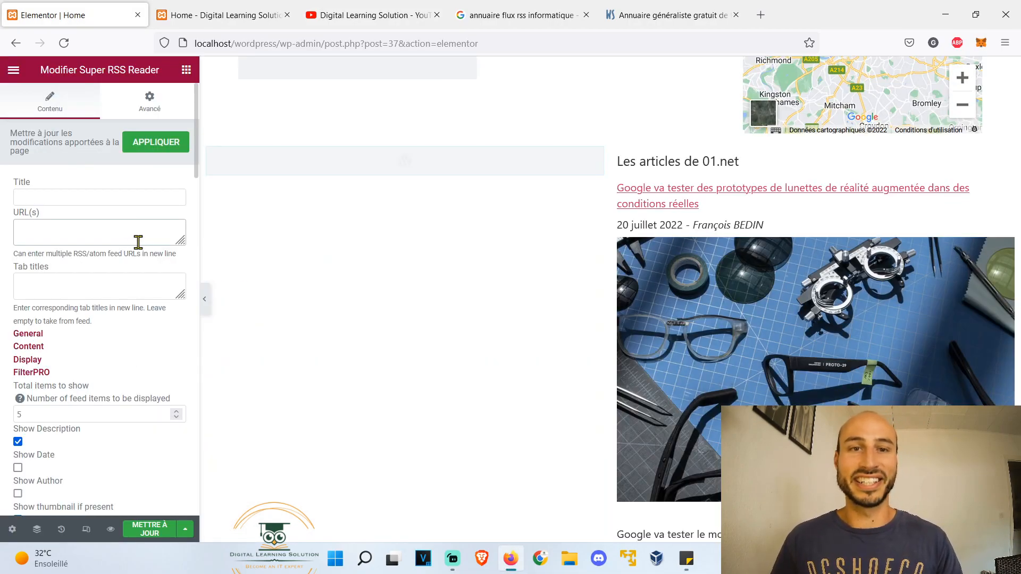
- In the new Super RSS Reader widget, enter the copied YouTube feed address as the URL and title it "Mes dernières vidéos youtube !"
type("https://www.youtube.com/feeds/videos.xml?channel_id=UCTHSUjzYkPMCxah4pkbIY5A")
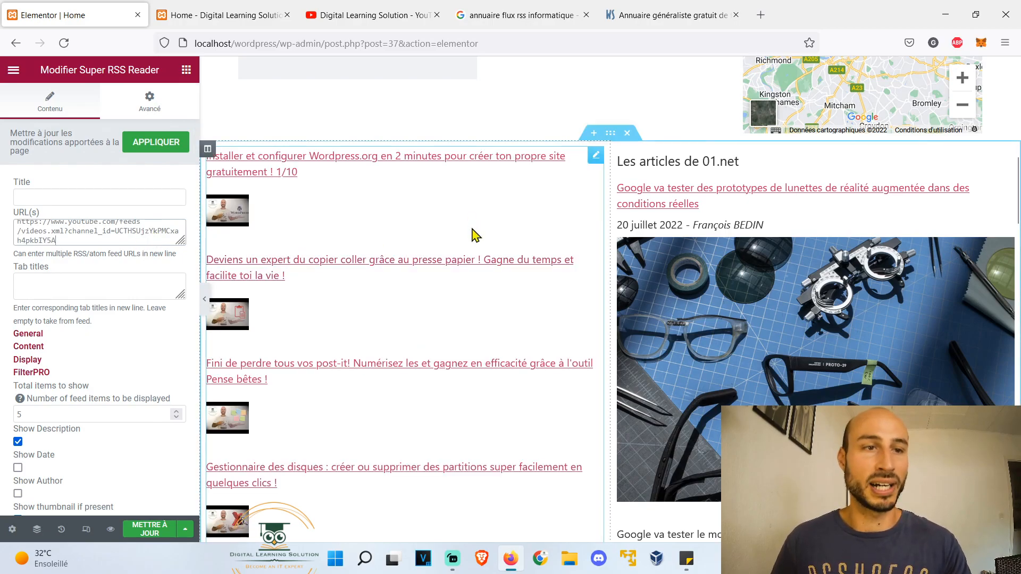
left_click(85, 202)
type("Mes dernières vidéos youtube !")
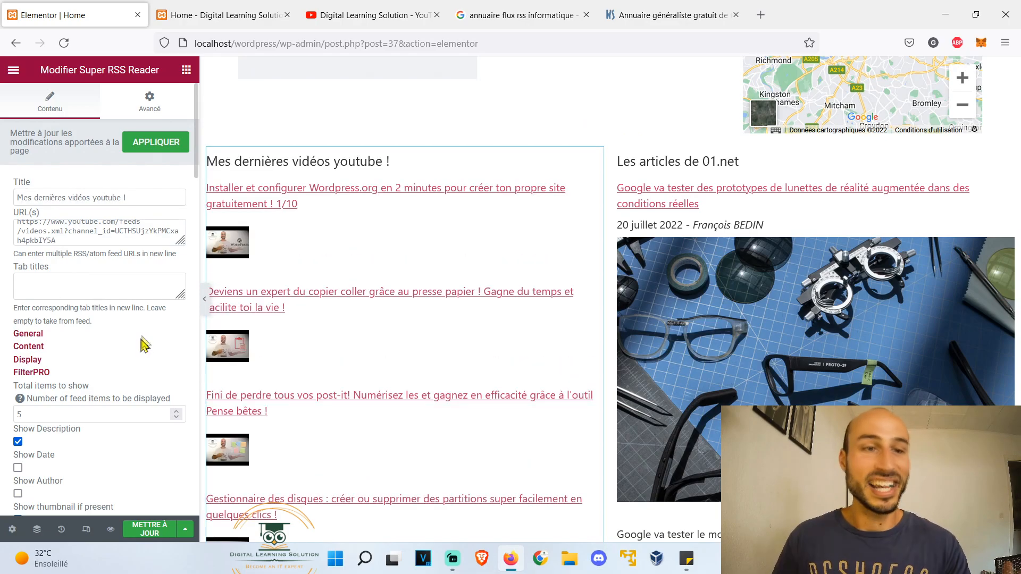
- Show the date and the author for the YouTube feed items
scroll(120, 330, "down", 3)
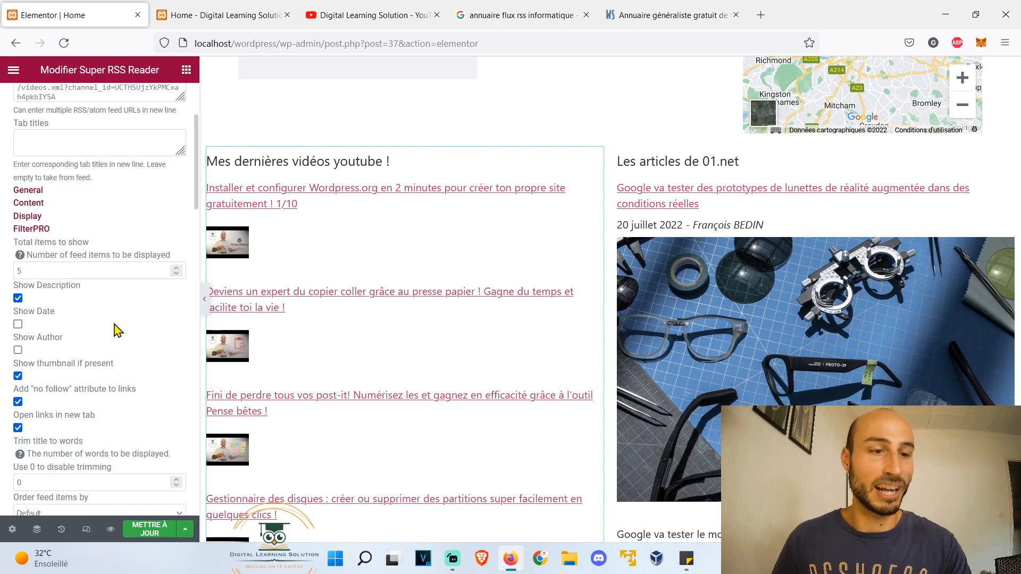
left_click_drag(20, 312, 55, 312)
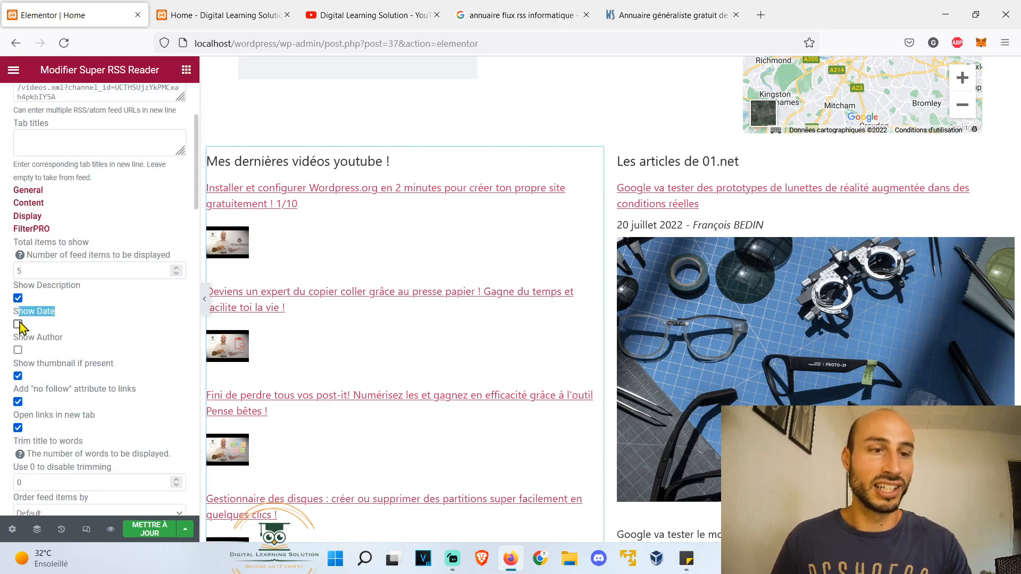
left_click(17, 350)
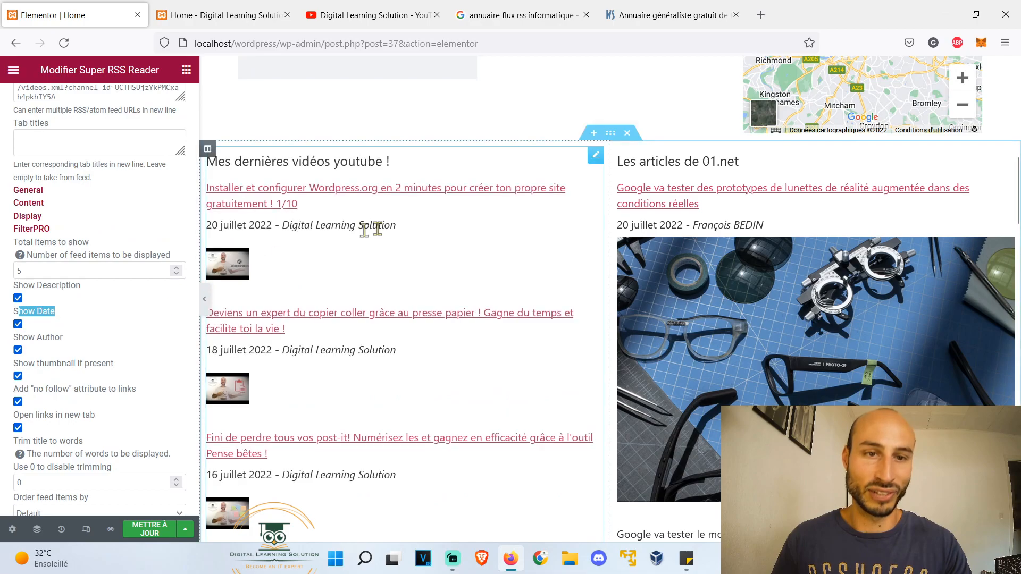
- Try the rich description option for the YouTube feed items, then disable it
scroll(96, 318, "down", 2)
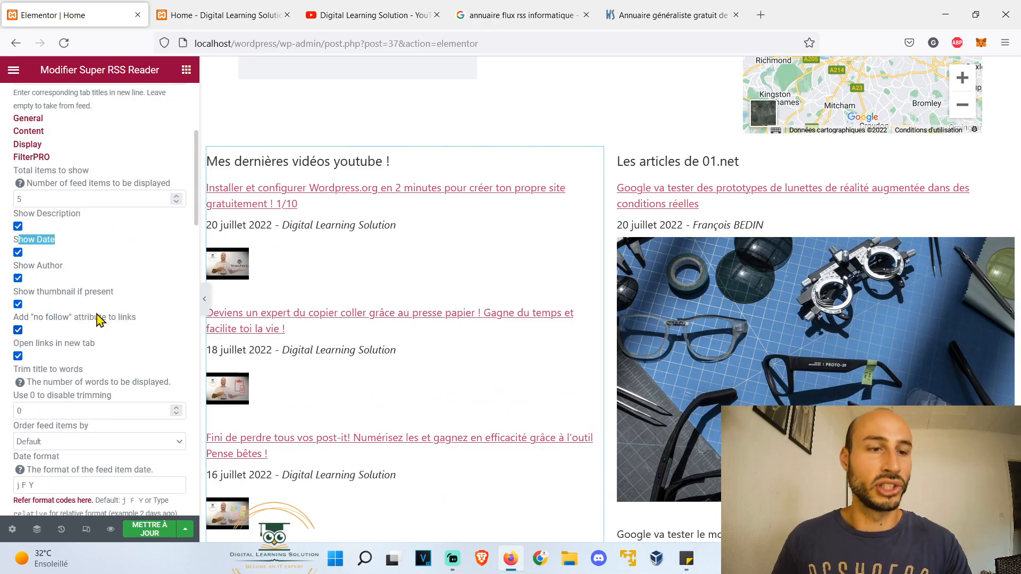
scroll(97, 318, "down", 10)
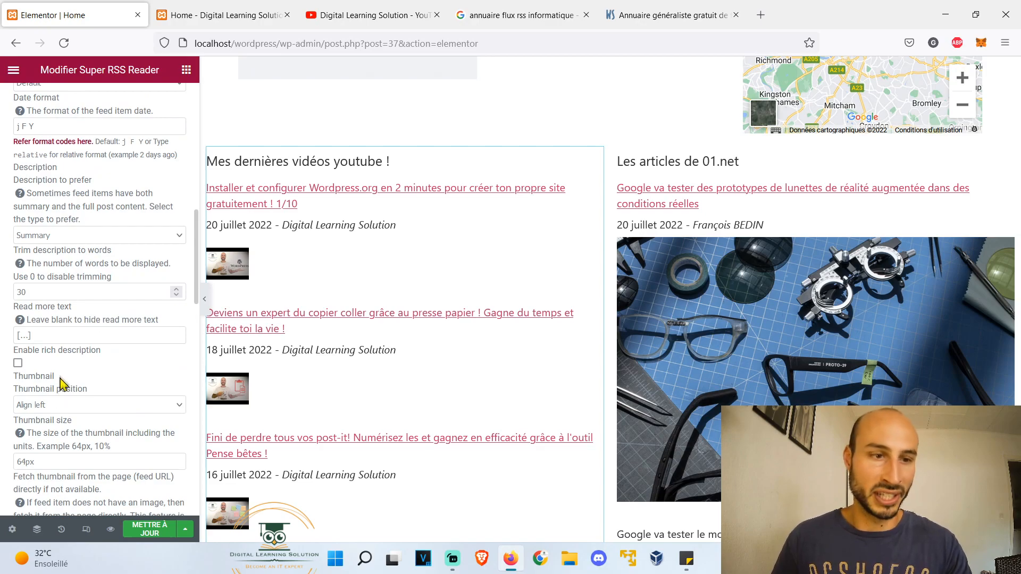
scroll(80, 404, "up", 2)
scroll(103, 440, "down", 2)
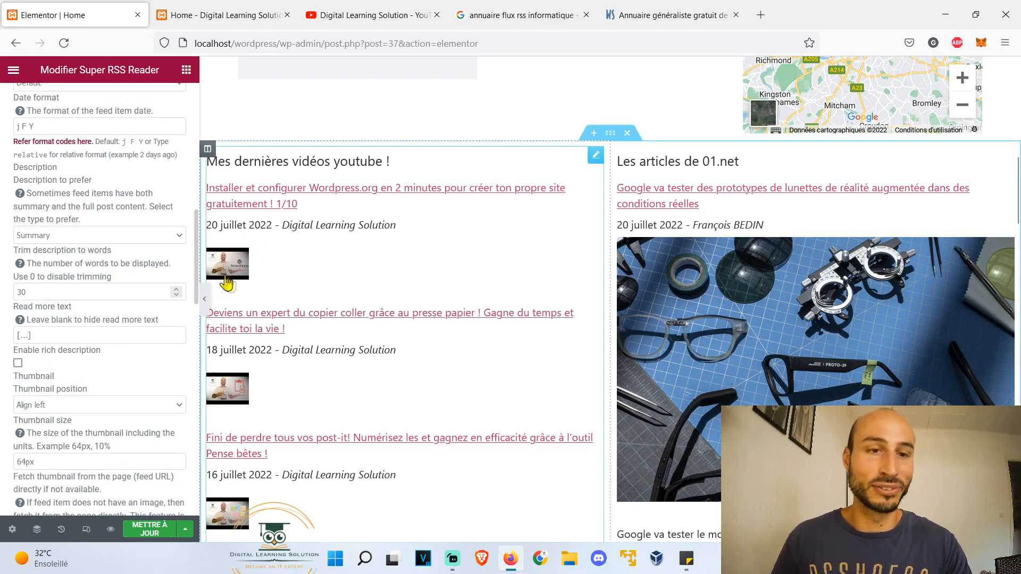
scroll(109, 330, "down", 4)
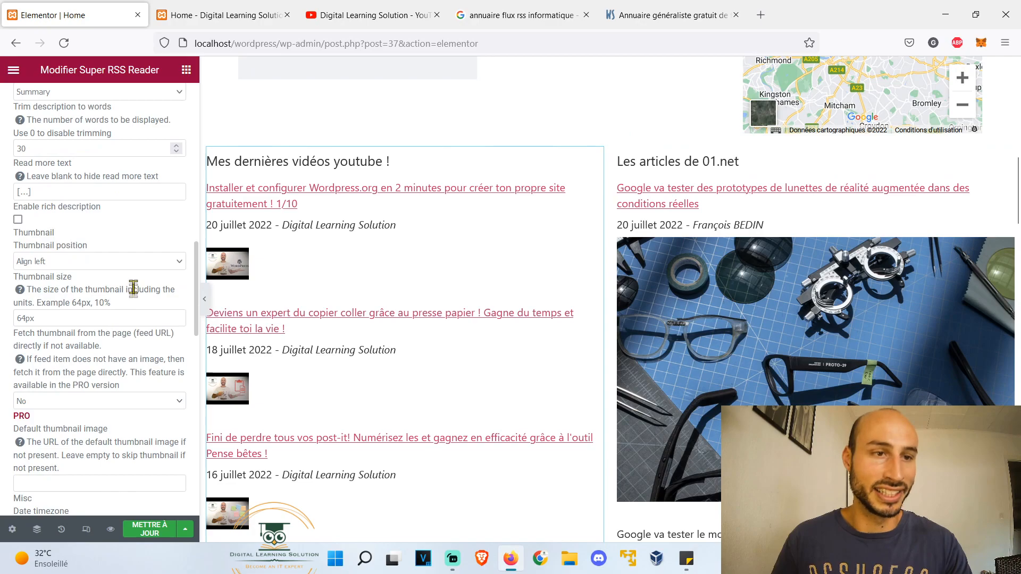
left_click(18, 219)
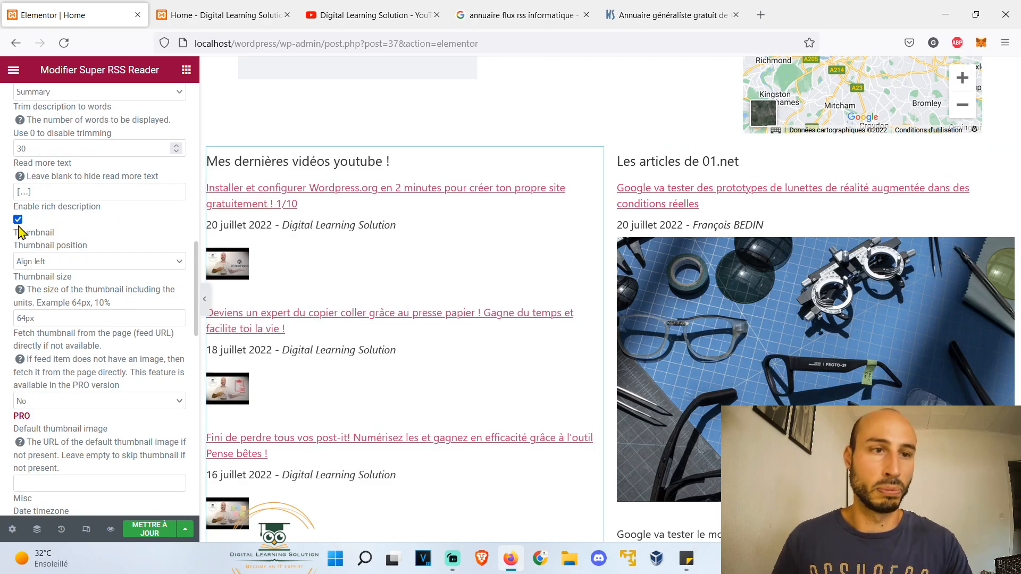
left_click(17, 220)
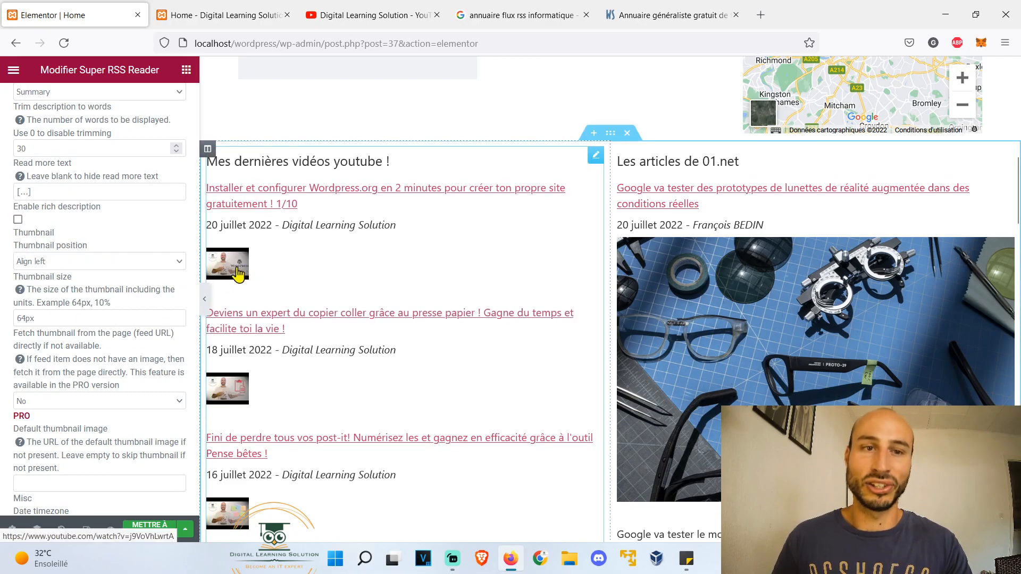
- Try the Align right and Cover thumbnail positions for the YouTube feed, using a thumbnail size of 512px with Cover
left_click(134, 262)
left_click(133, 298)
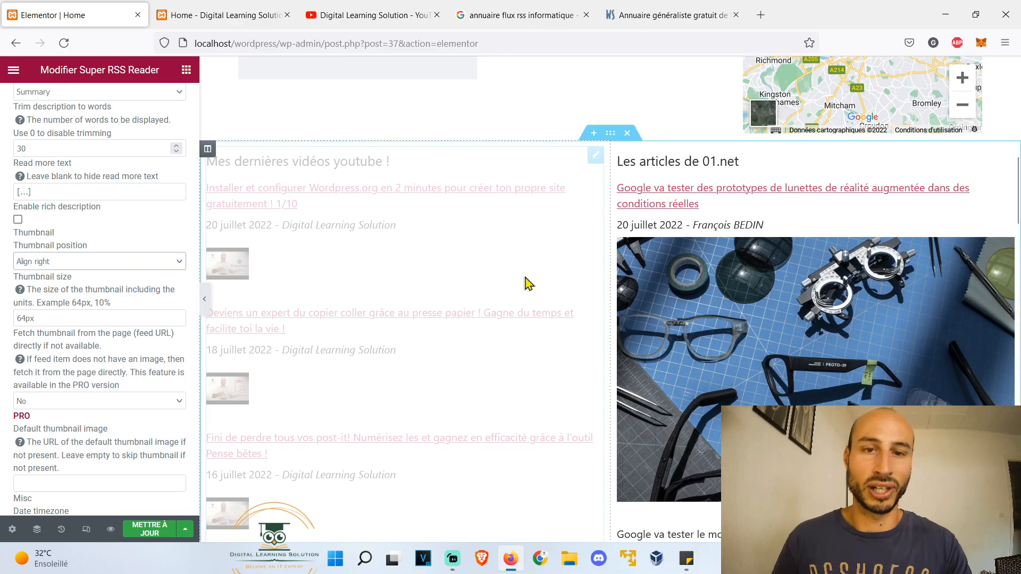
left_click(136, 263)
left_click(114, 311)
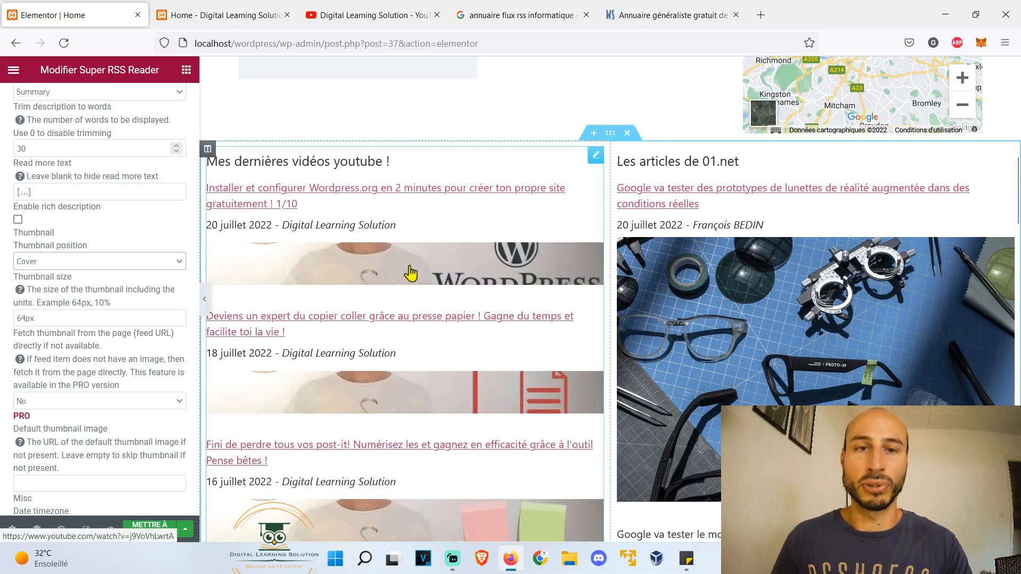
left_click_drag(59, 318, 6, 319)
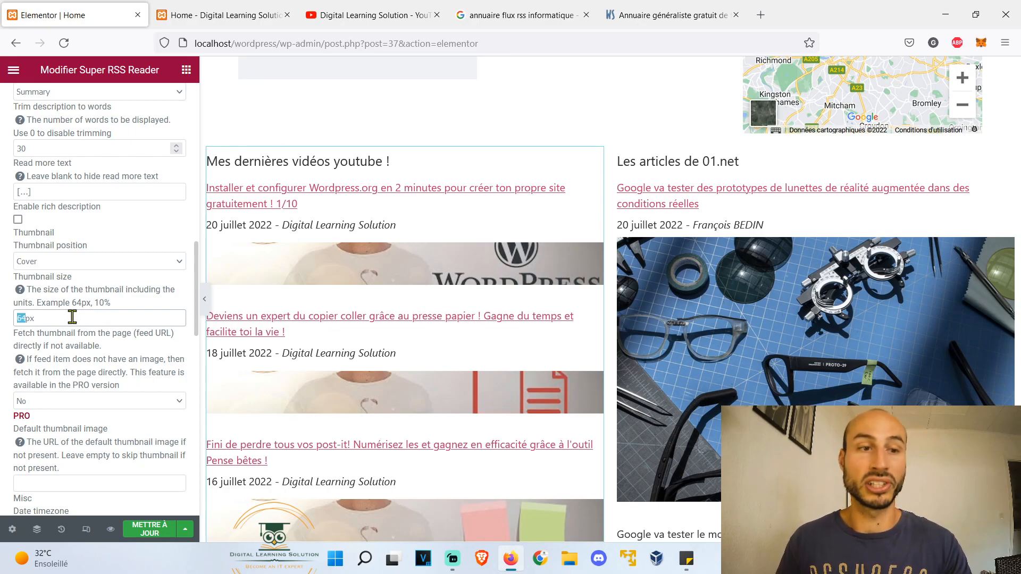
type("512")
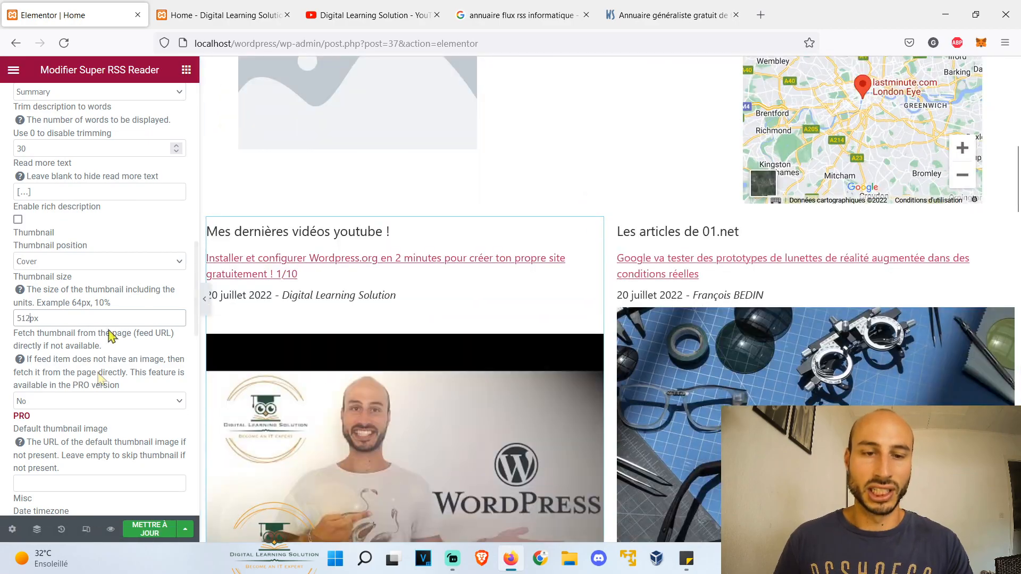
- Try the Align left and Align right thumbnail positions on the enlarged video thumbnails, then return to Cover
left_click(107, 261)
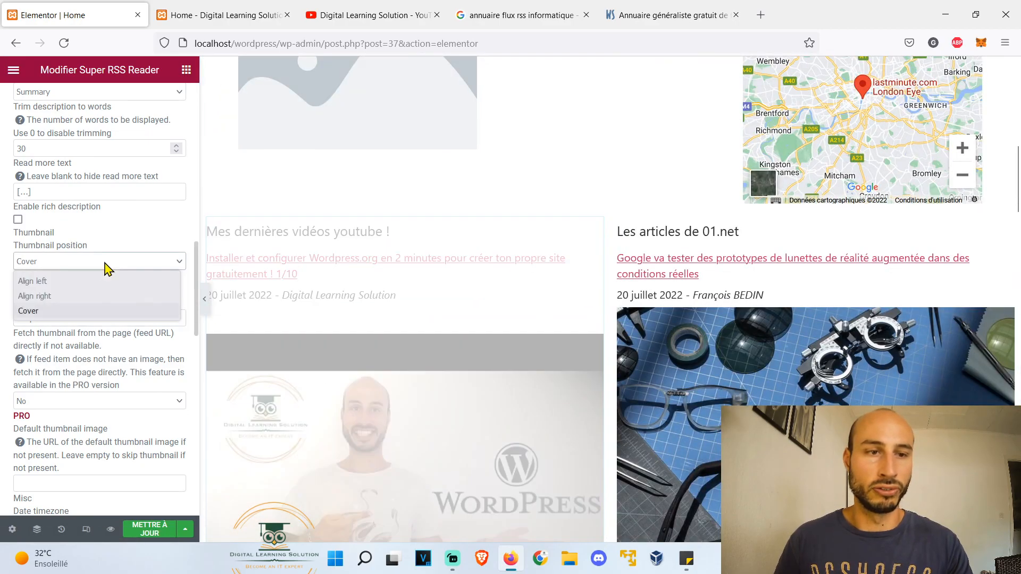
left_click(71, 282)
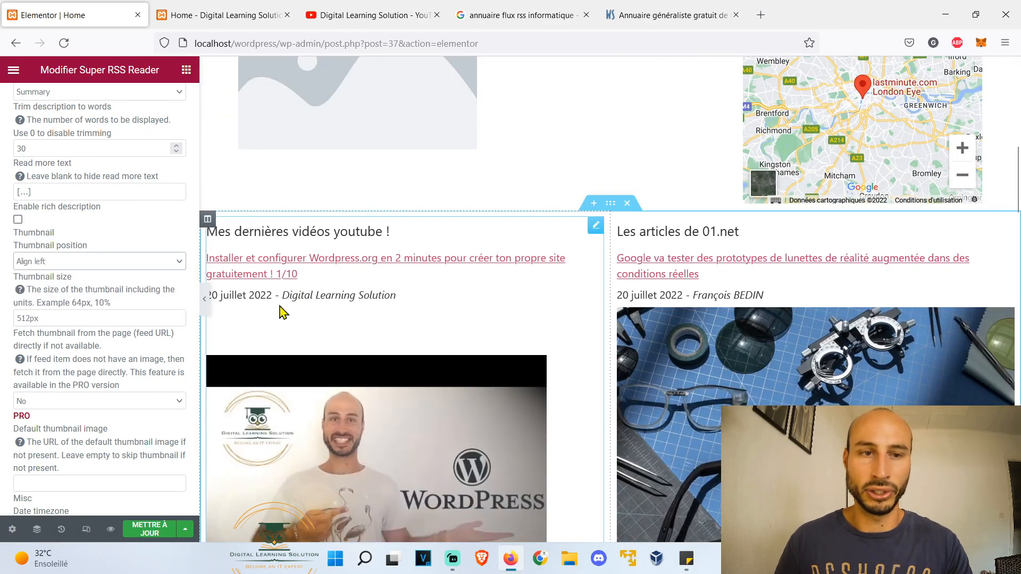
scroll(295, 322, "down", 2)
left_click(109, 261)
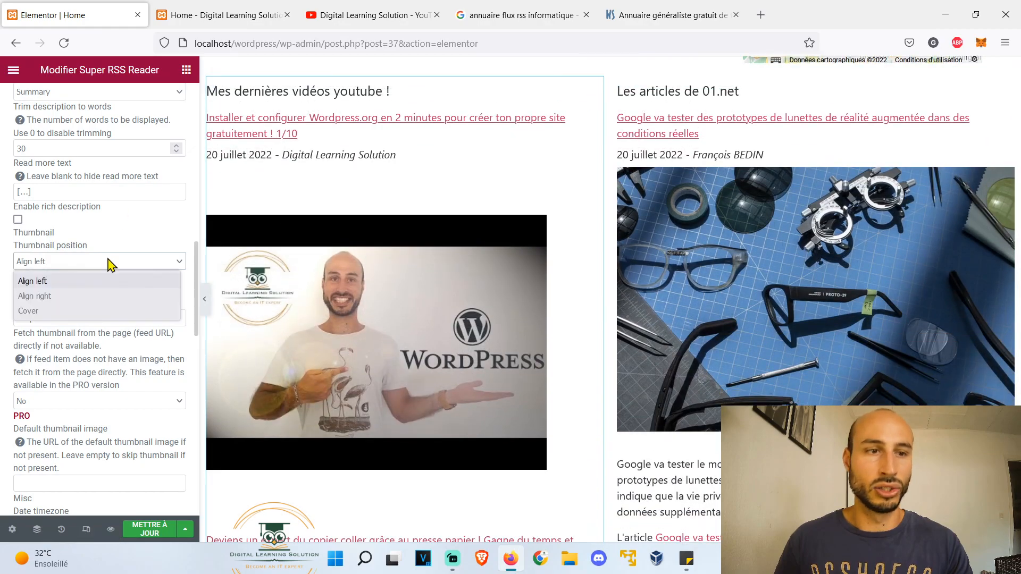
left_click(146, 301)
left_click(107, 262)
left_click(113, 313)
- Try a thumbnail size of 1024px and look through the videos in the page preview
left_click(107, 318)
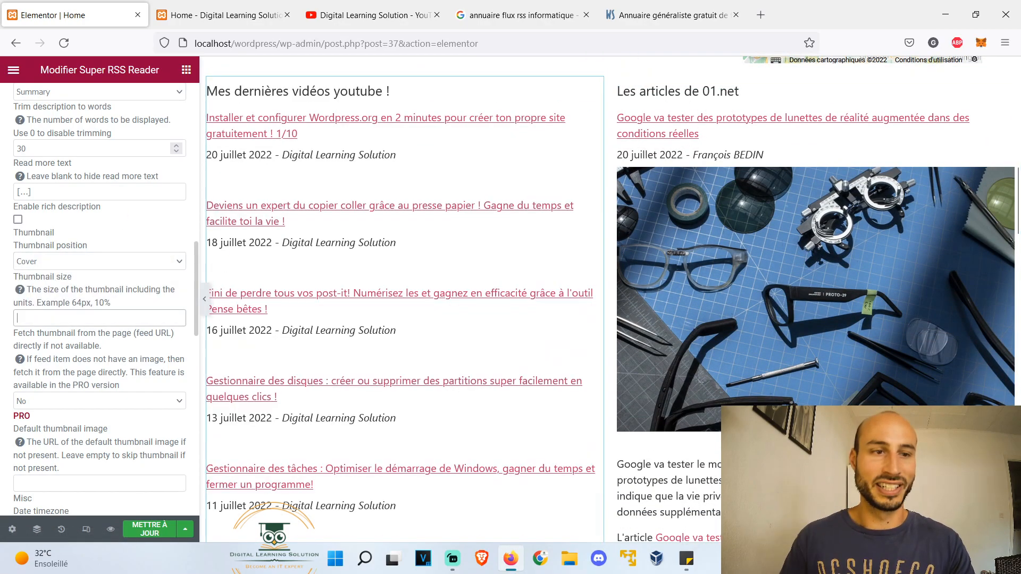
type("1024px")
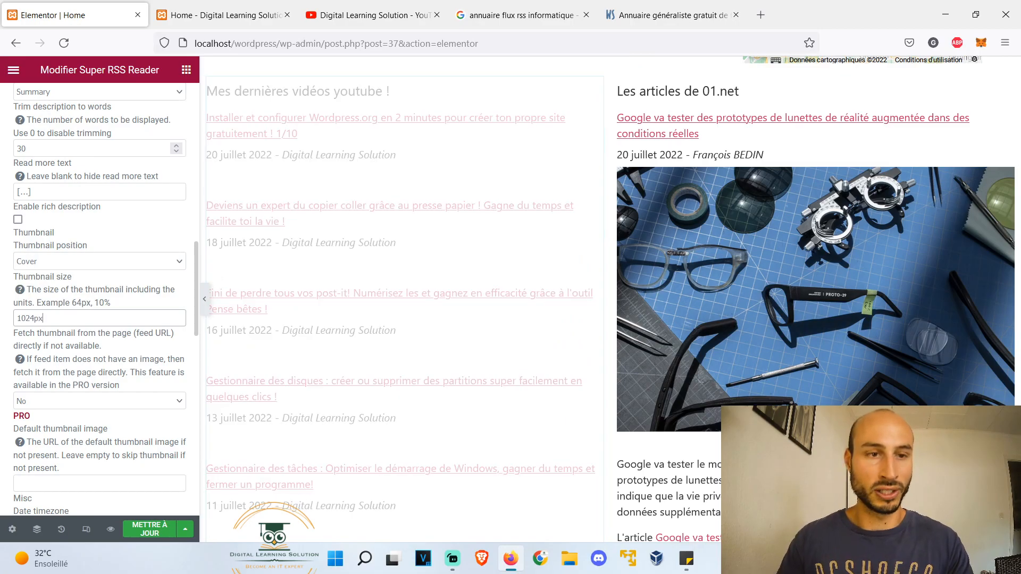
scroll(423, 421, "down", 5)
scroll(423, 420, "down", 4)
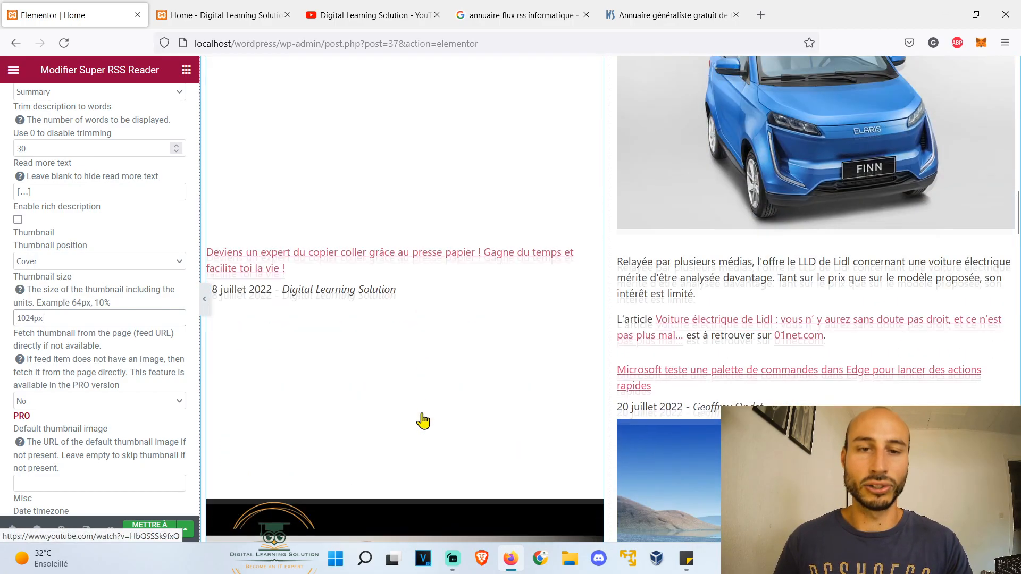
scroll(424, 420, "up", 12)
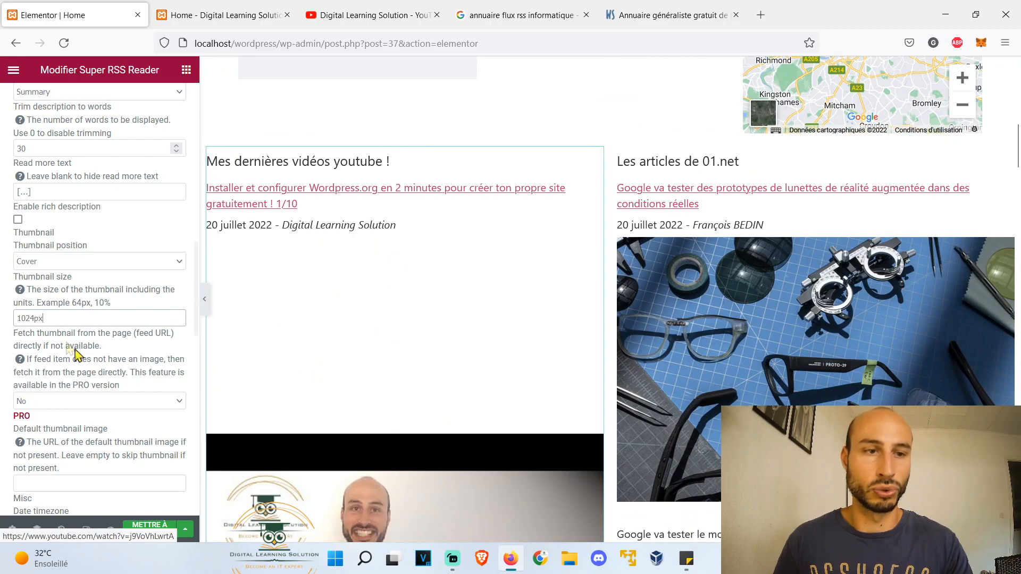
- Set the YouTube feed's thumbnail position to Align left and the thumbnail size to 400px
left_click(75, 261)
left_click(80, 278)
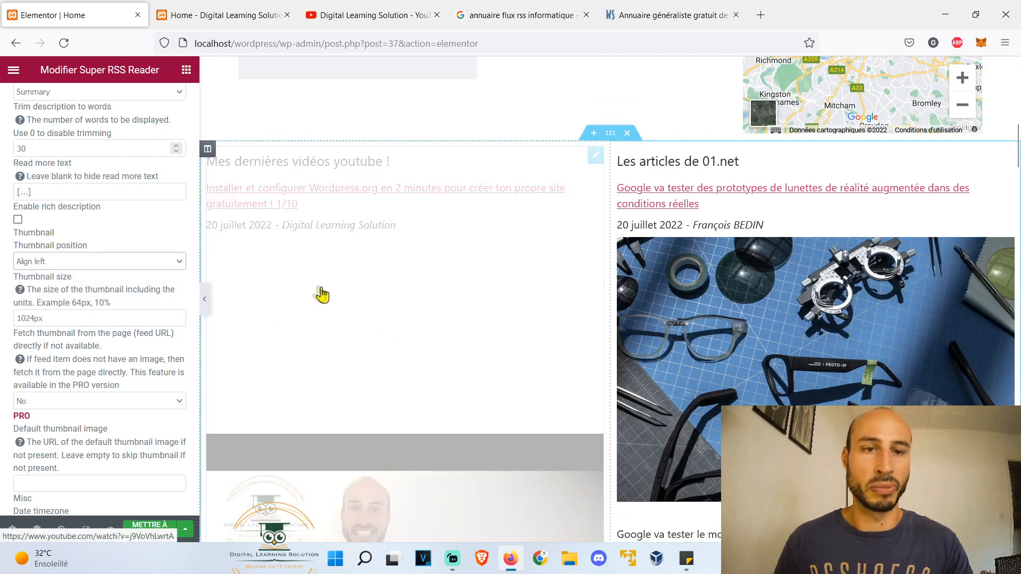
left_click(64, 322)
key("ctrl+a")
type("400px")
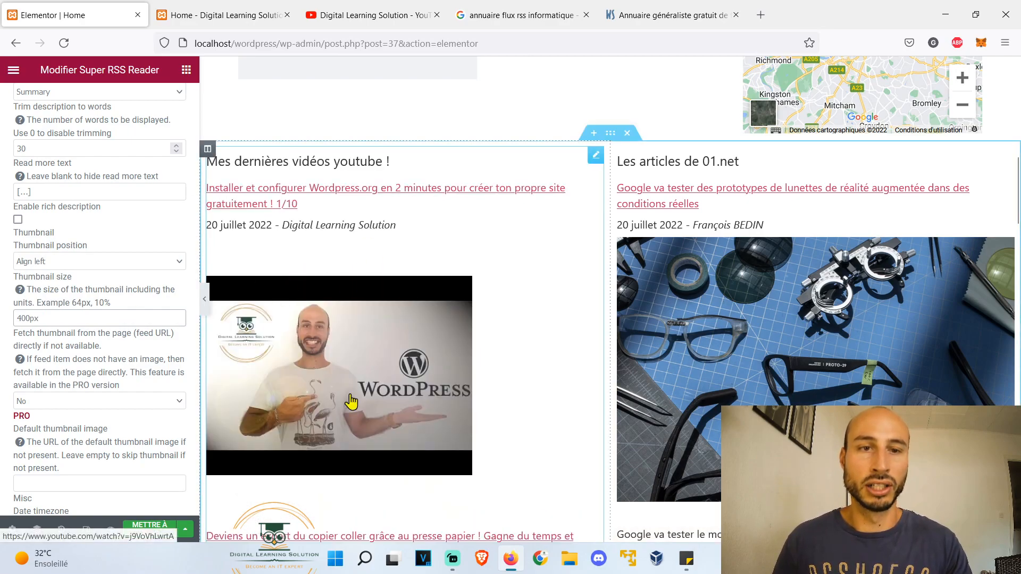
scroll(388, 240, "down", 2)
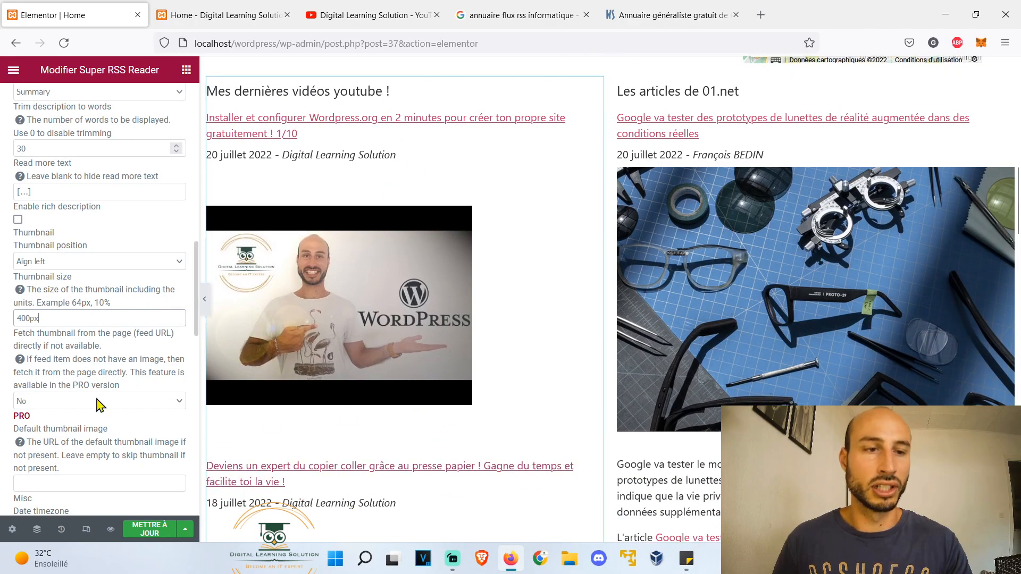
- Try the Random order for the YouTube feed items, then order them by Date
scroll(133, 431, "up", 7)
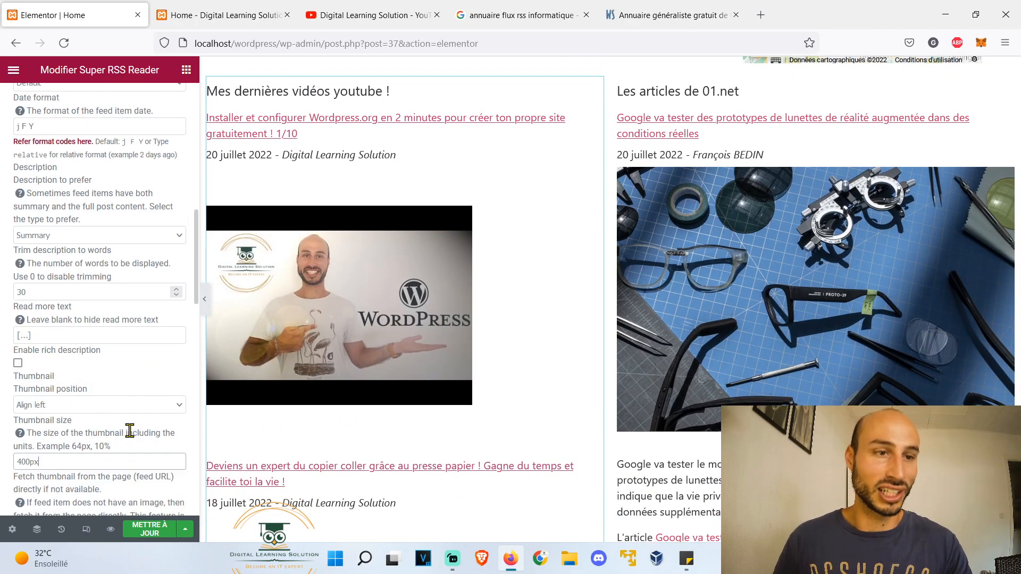
left_click(174, 299)
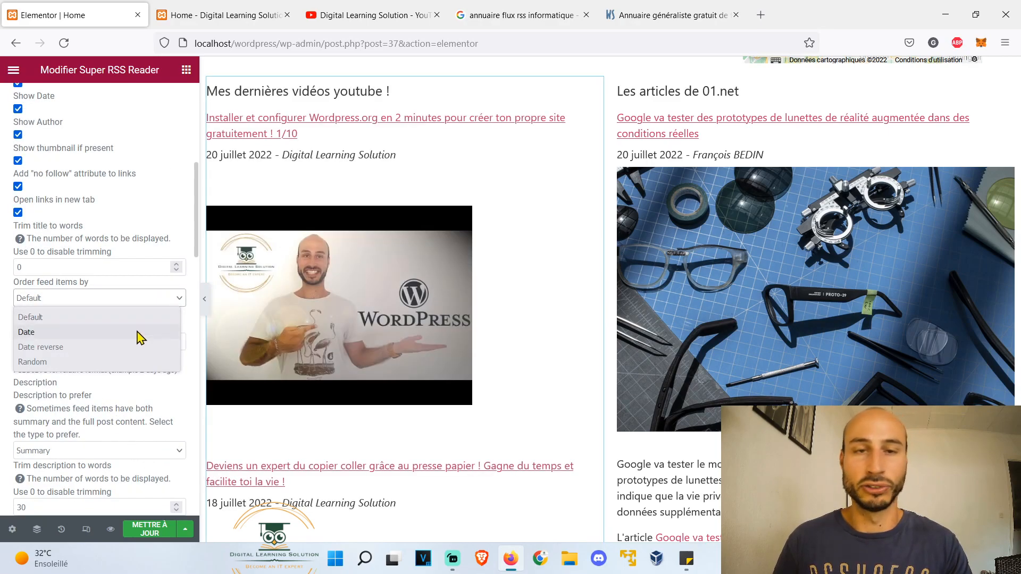
left_click(167, 300)
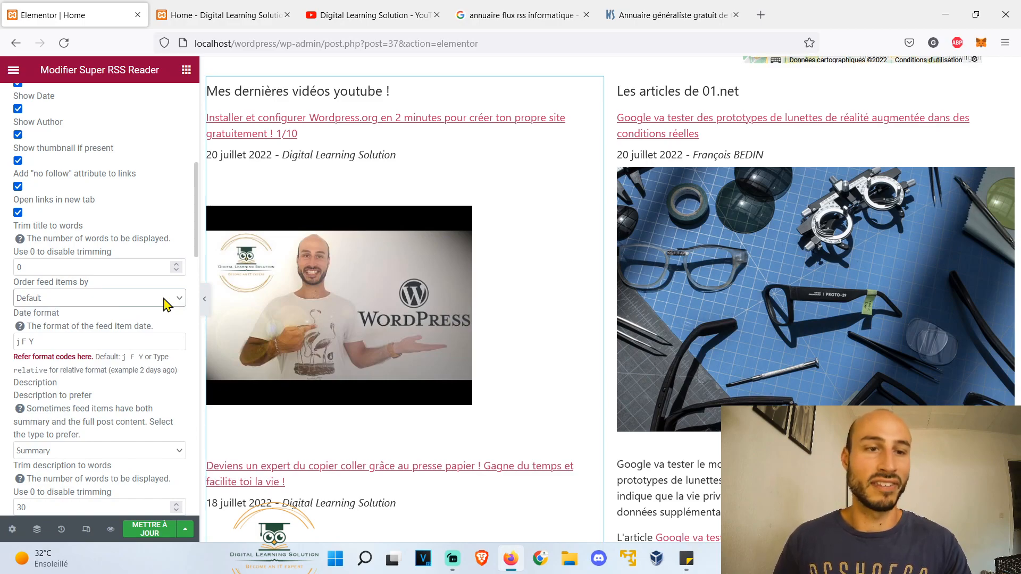
left_click(166, 299)
left_click(92, 360)
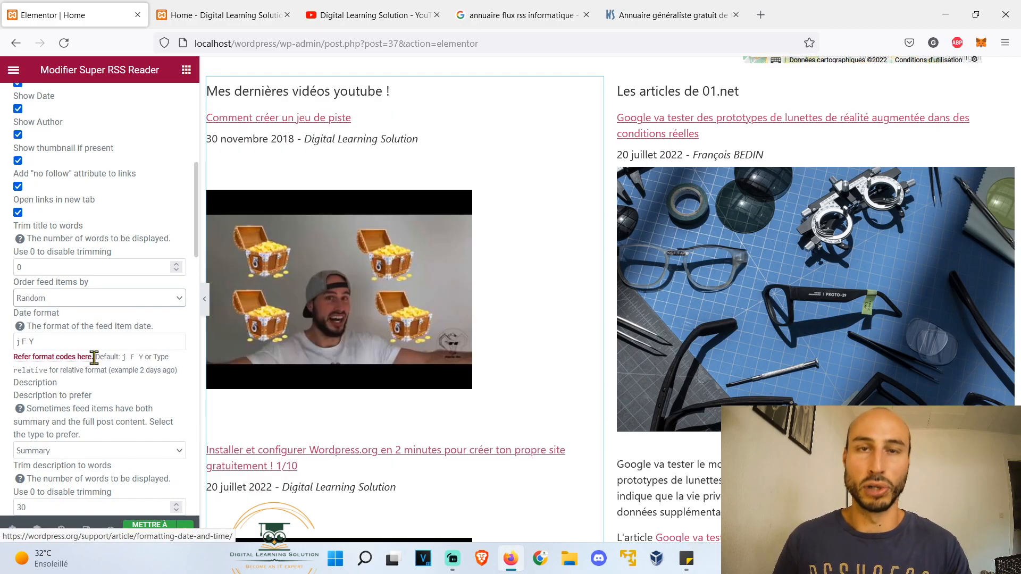
left_click(136, 301)
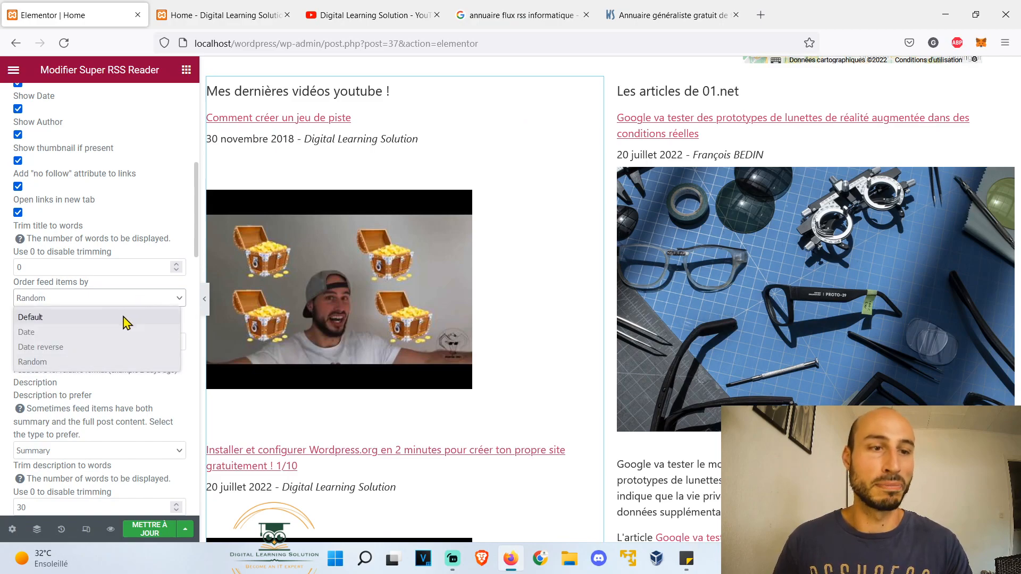
left_click(119, 334)
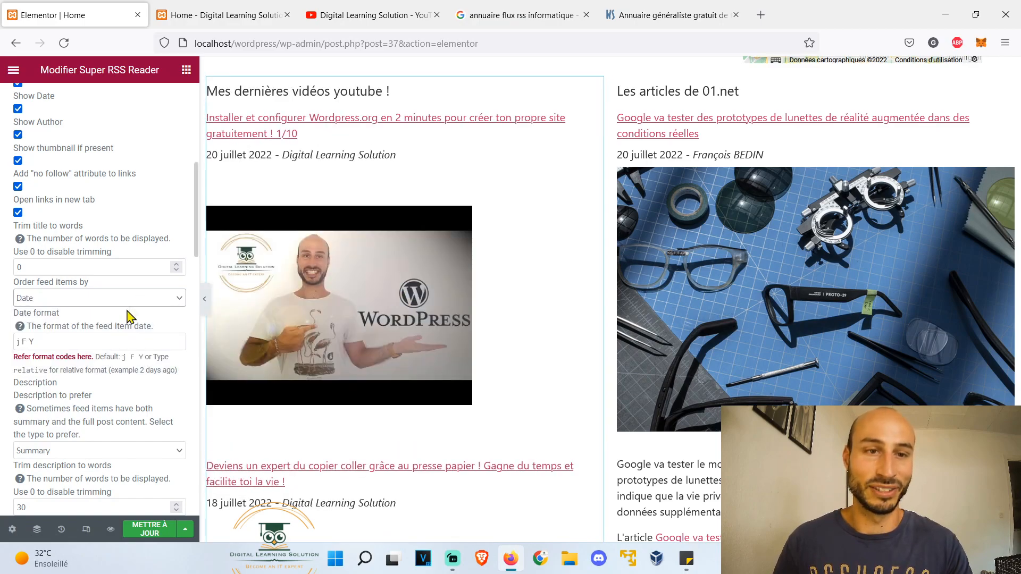
- Save the Home page update, reload the live Home page and check the YouTube and 01.net feeds there
left_click(138, 529)
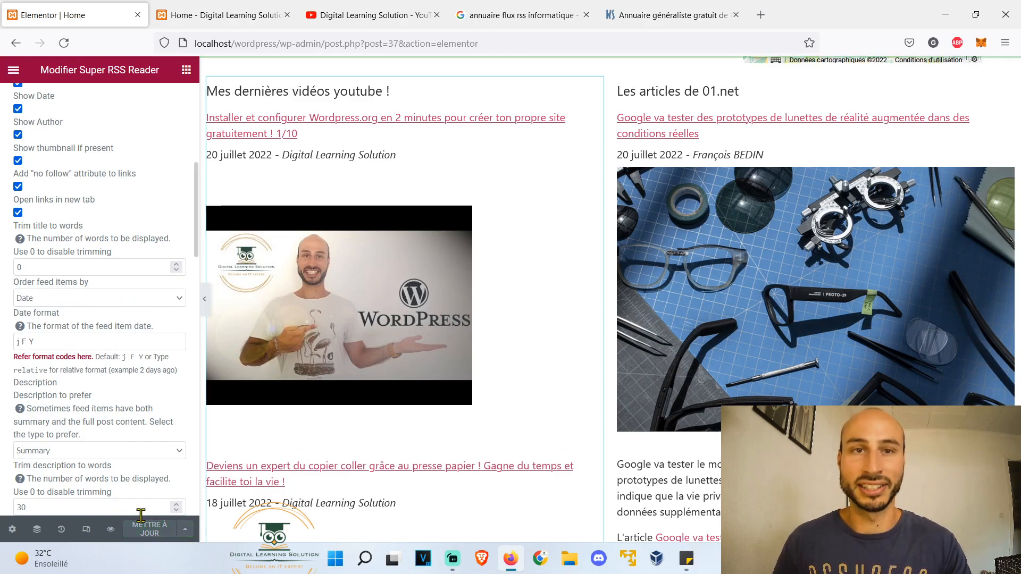
left_click(181, 14)
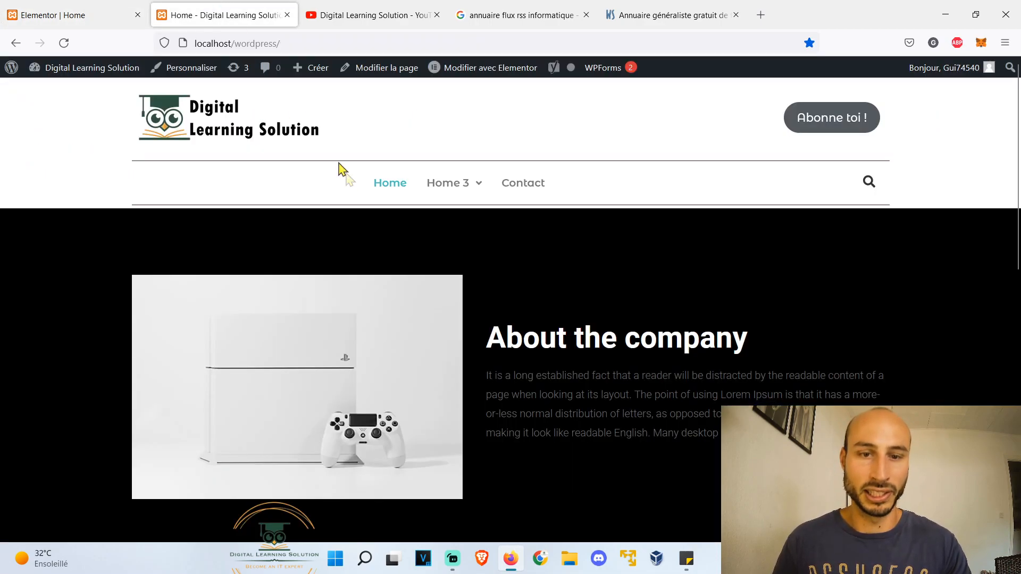
key("F5")
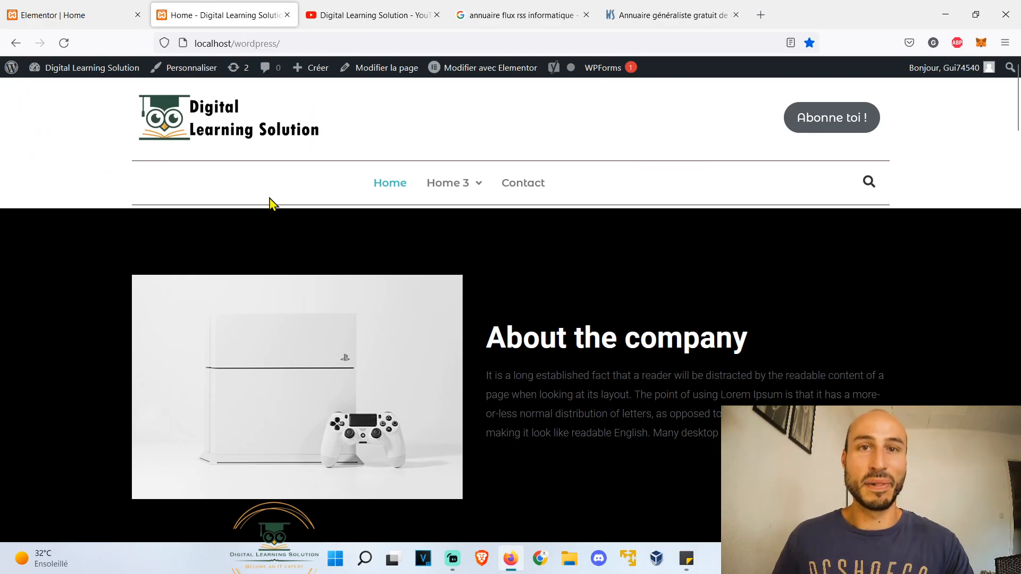
scroll(271, 203, "down", 5)
scroll(270, 203, "down", 9)
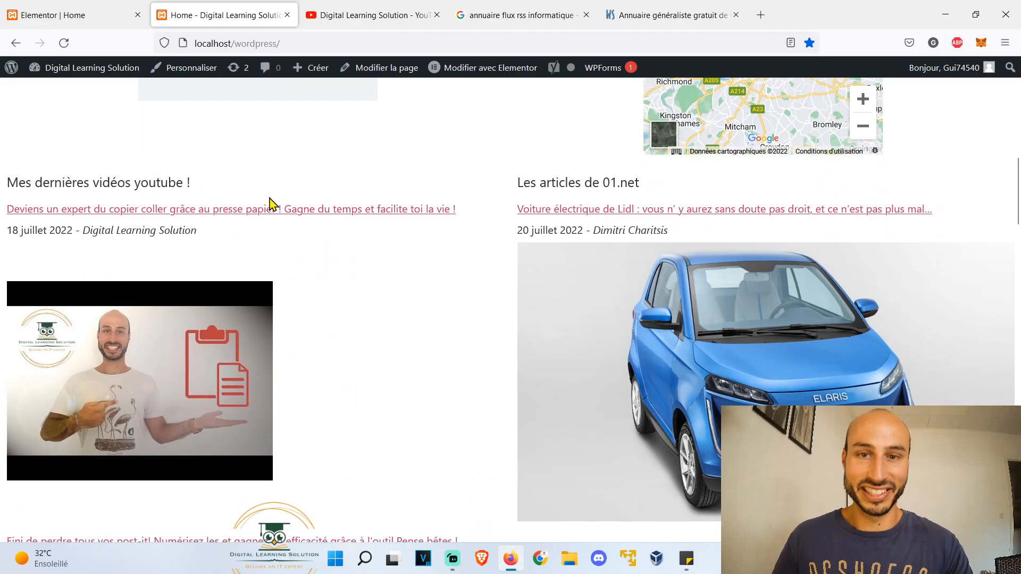
scroll(270, 203, "up", 5)
scroll(272, 204, "down", 4)
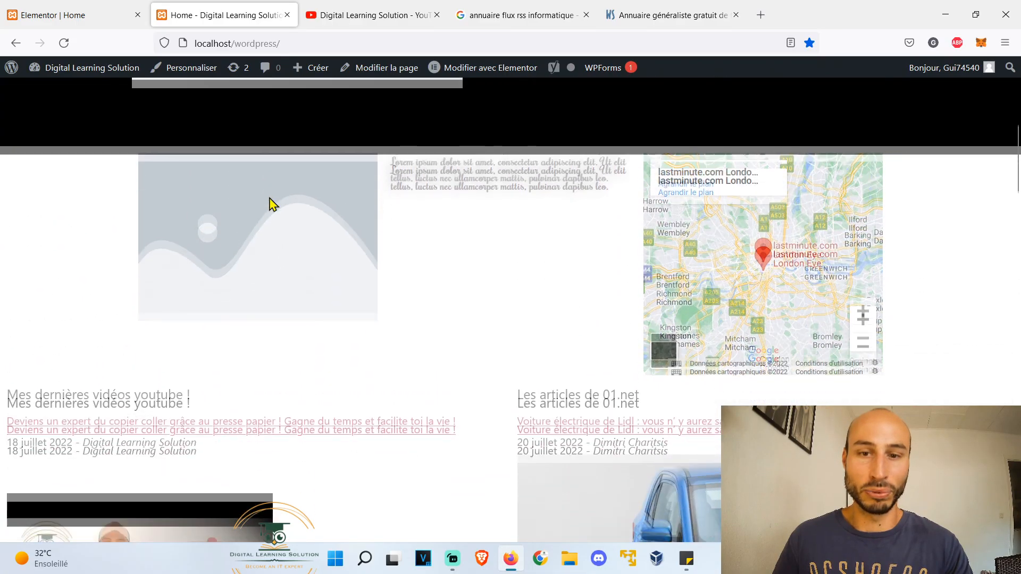
scroll(270, 205, "down", 3)
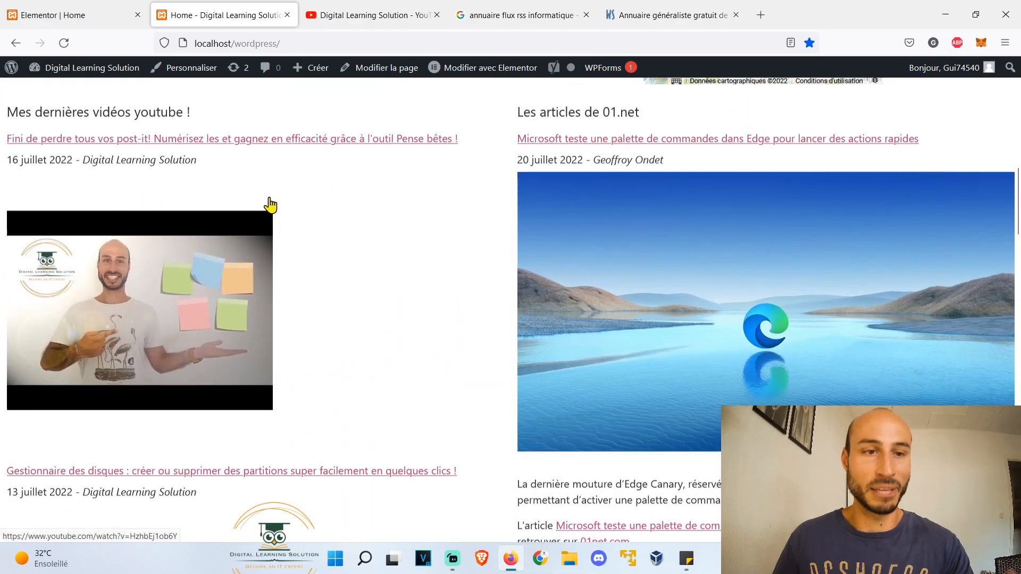
scroll(270, 205, "down", 4)
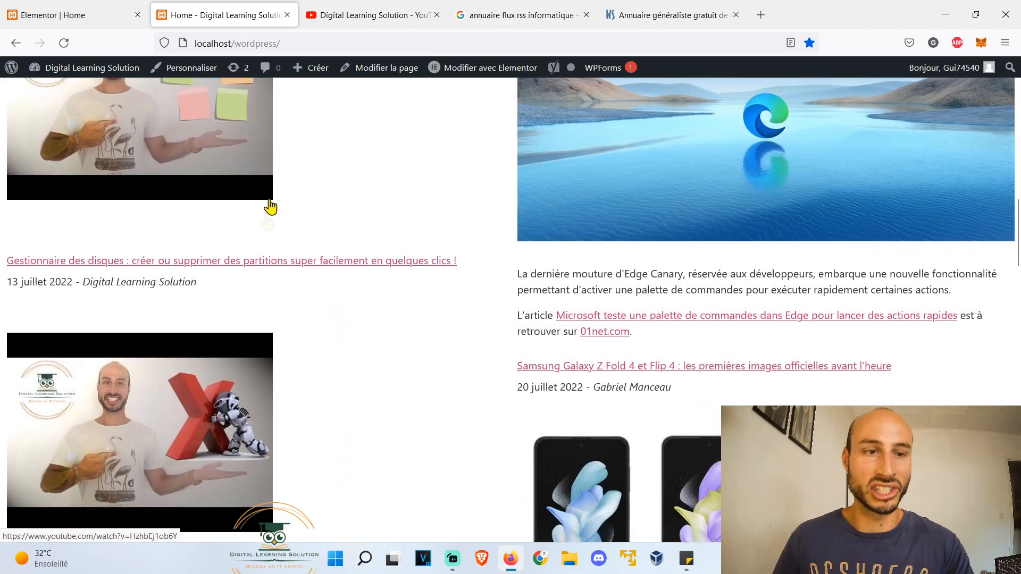
- Open the "Gestionnaire des disques" video from its feed thumbnail, then close the video page
left_click(207, 404)
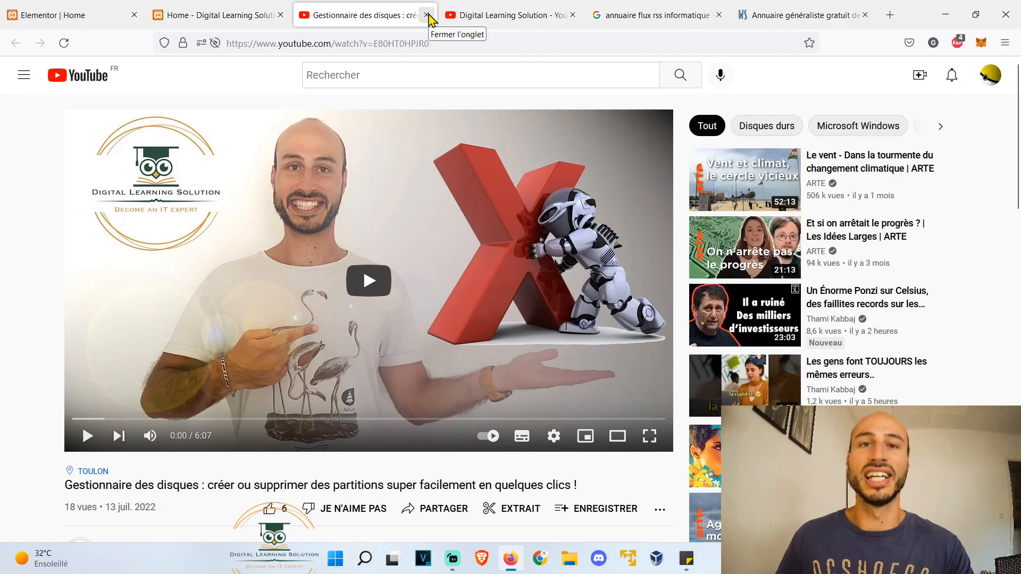
left_click(430, 16)
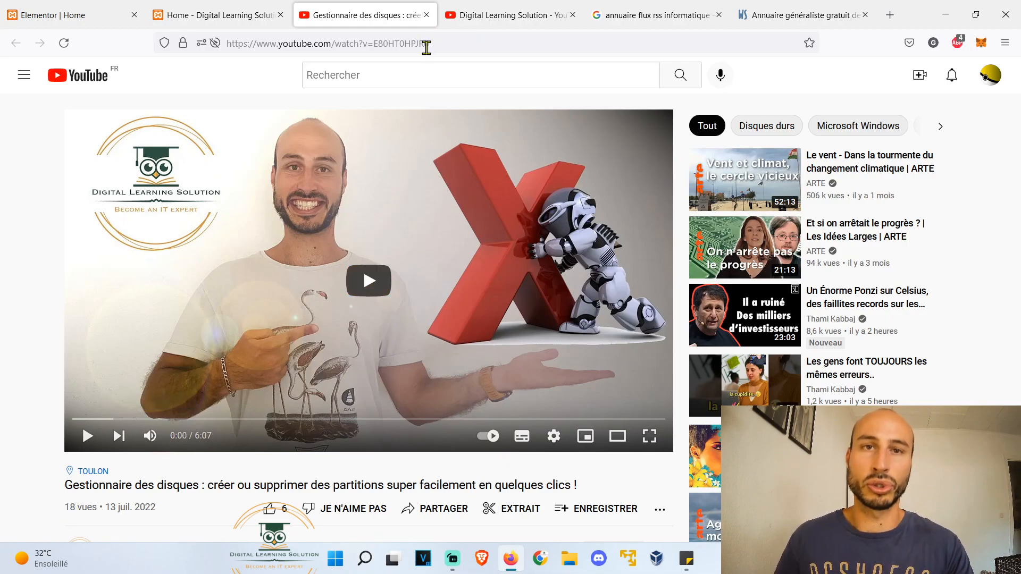
left_click(426, 15)
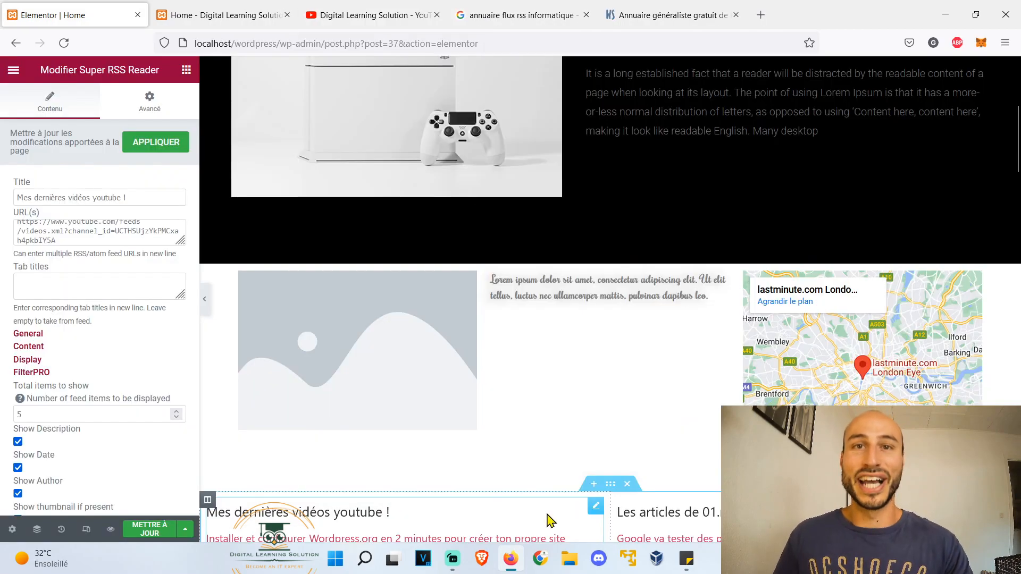
- Back in the Elementor editor, insert a section with two equal columns between the About the company section and the image, text and map section
left_click(593, 257)
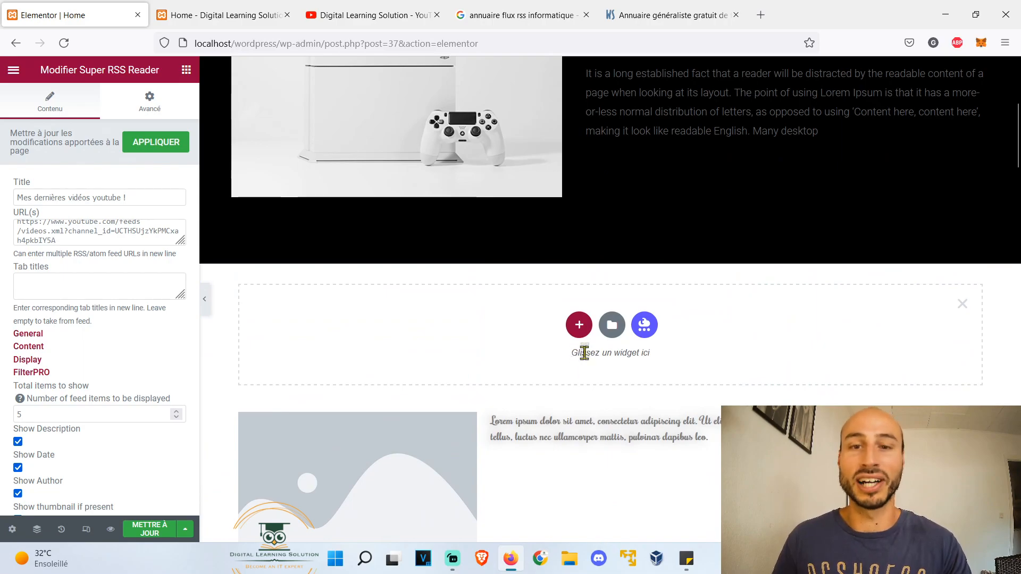
left_click(579, 325)
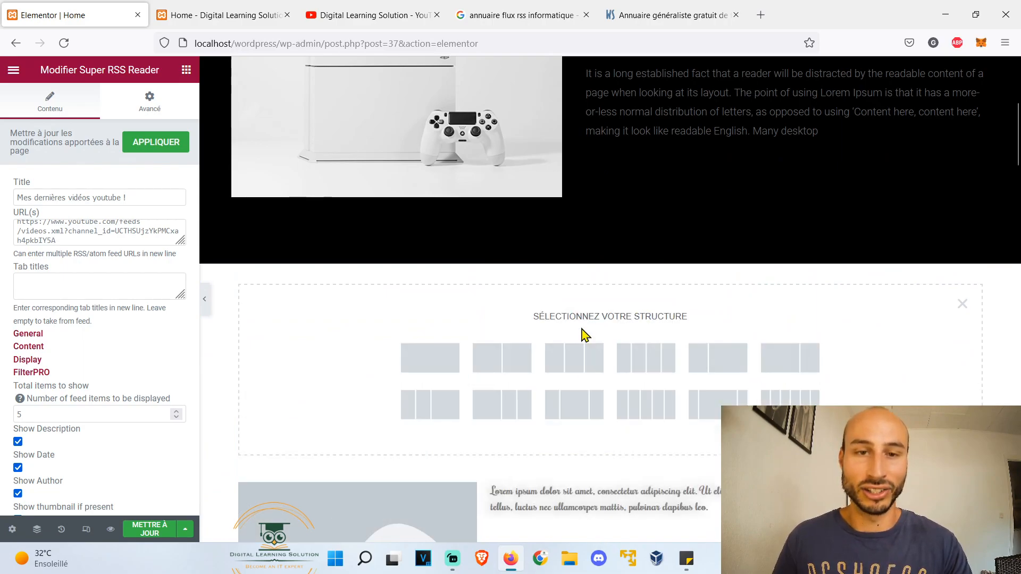
left_click(524, 371)
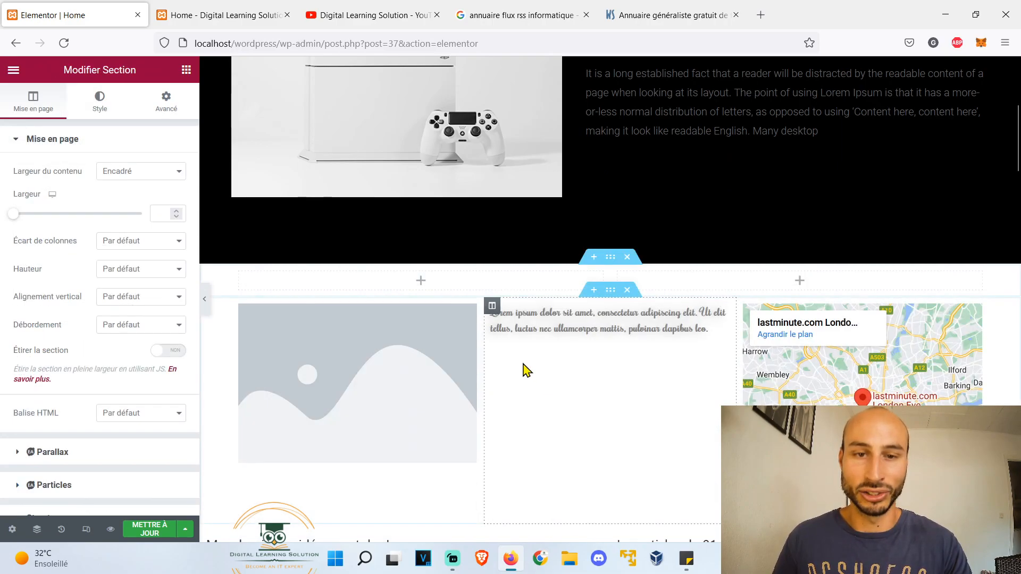
- Add a Titre widget to the new section's first column, with an Éditeur de texte widget below it
left_click(498, 282)
left_click(113, 188)
left_click_drag(144, 230, 399, 312)
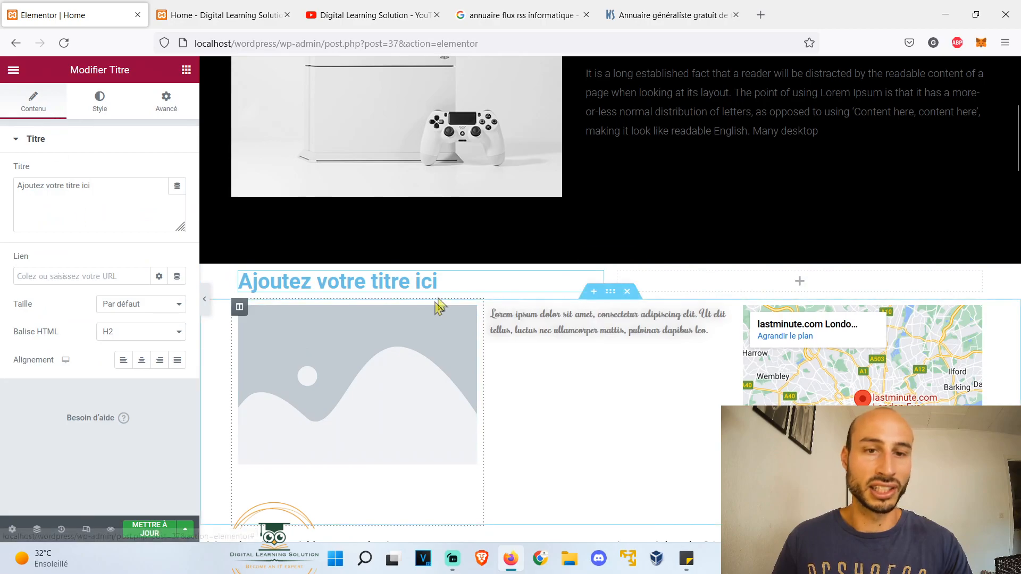
right_click(453, 295)
left_click_drag(148, 290, 454, 320)
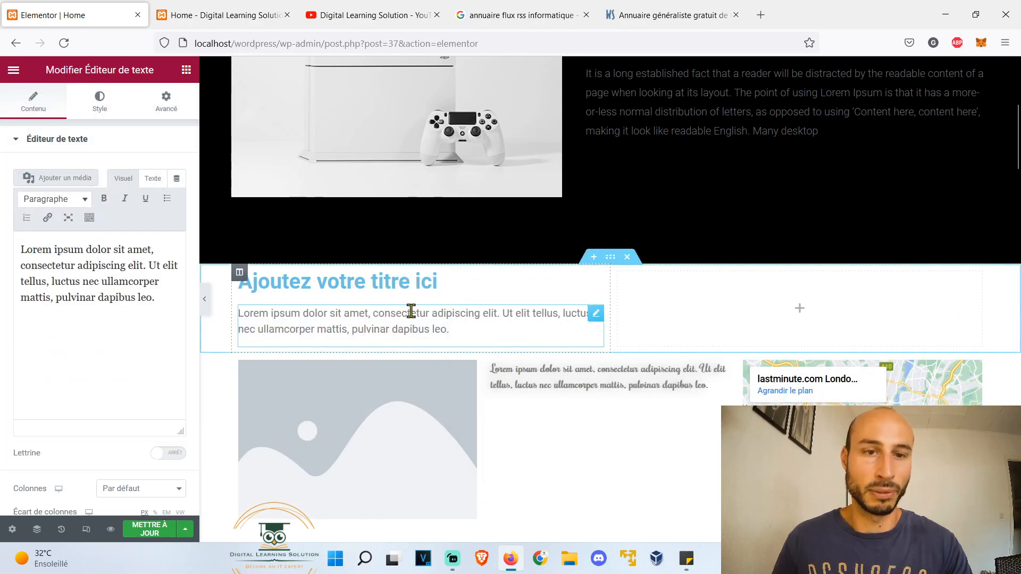
- Add a Séparateur widget below the text in the first column, followed by a Bouton widget
right_click(437, 355)
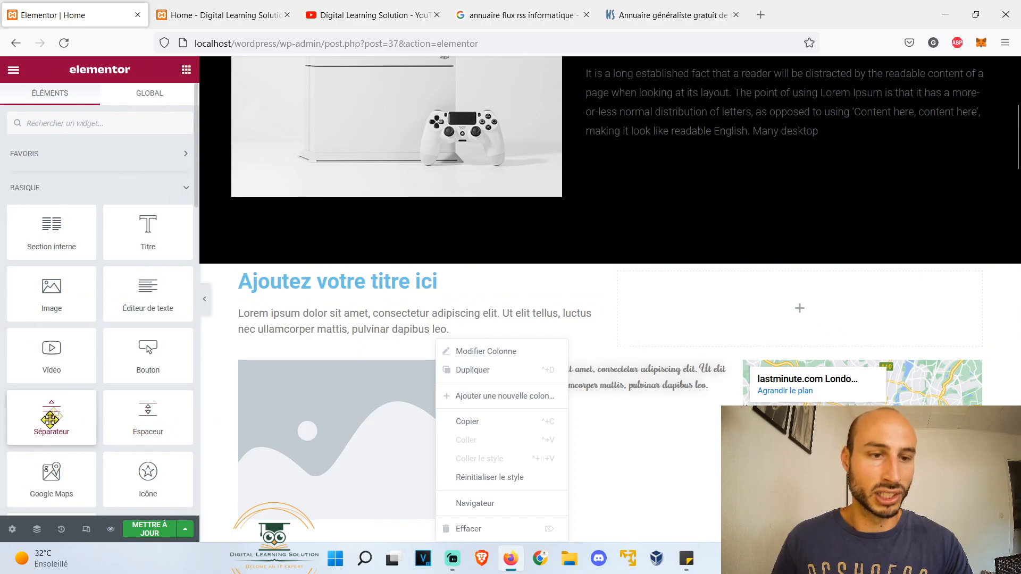
left_click_drag(51, 418, 410, 376)
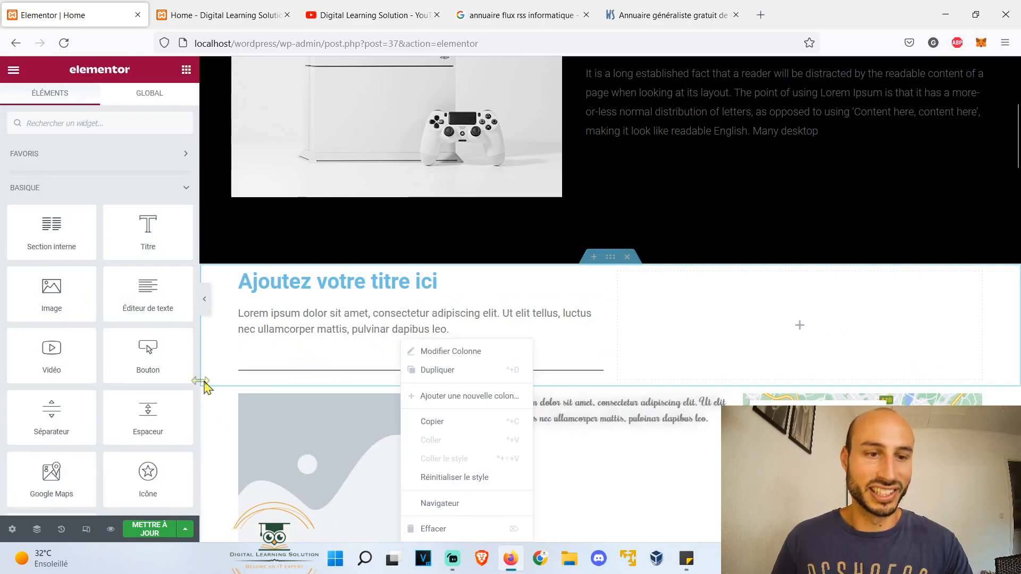
scroll(171, 362, "down", 2)
left_click_drag(149, 285, 331, 386)
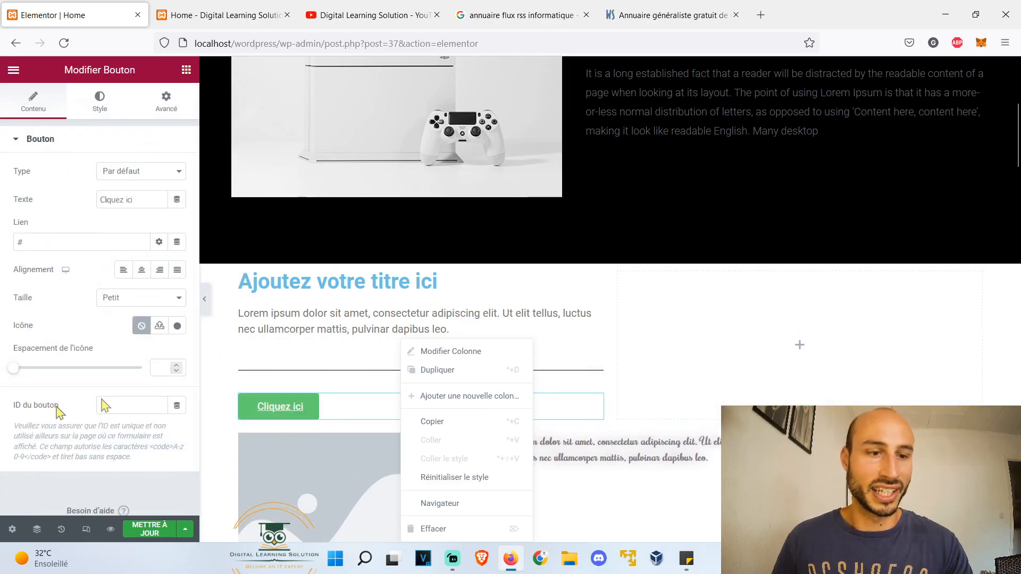
- Add a Vidéo widget to the new section's second column, with a Google Maps widget below it
right_click(682, 363)
left_click_drag(54, 366, 851, 355)
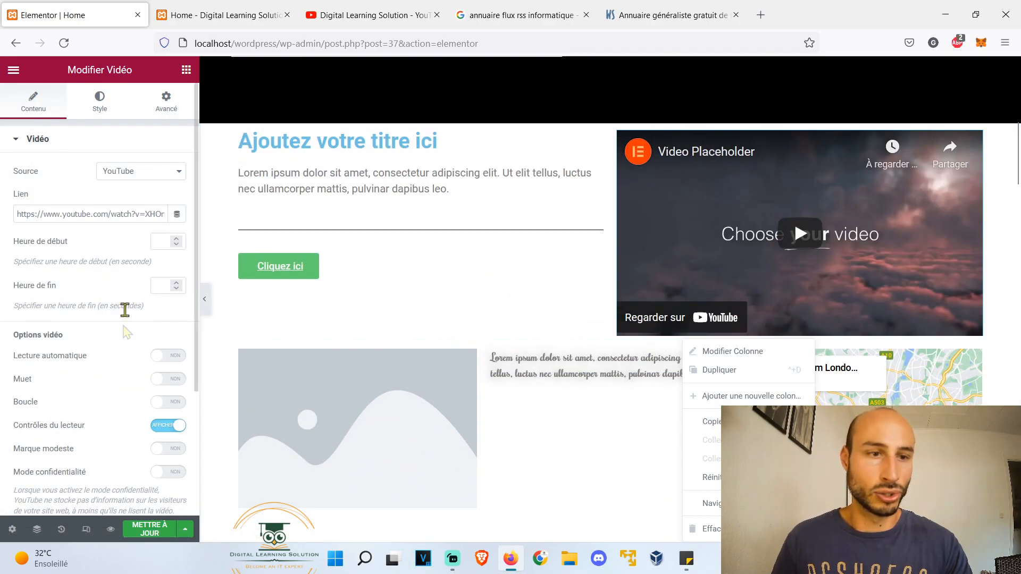
right_click(664, 348)
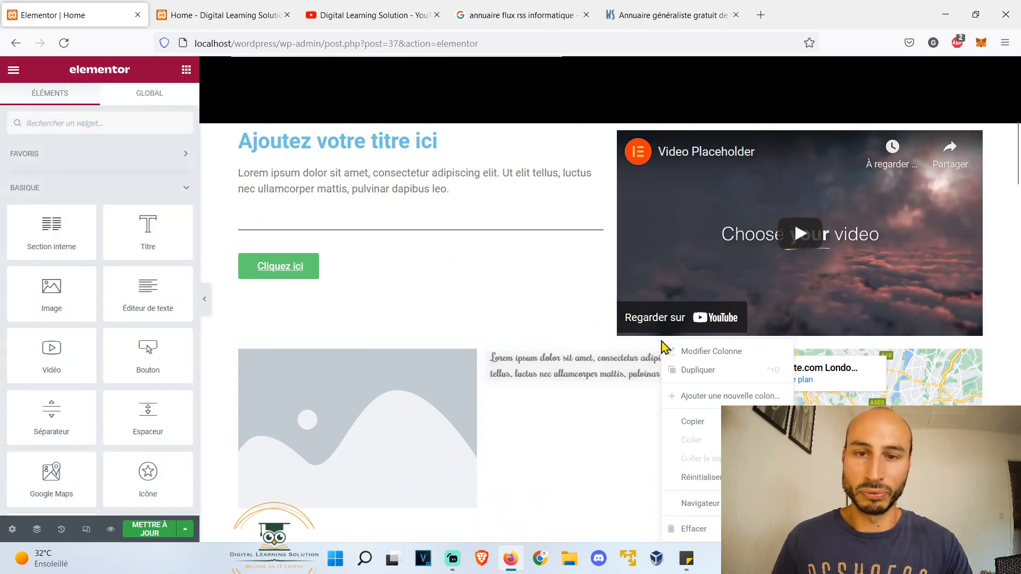
left_click_drag(51, 479, 752, 335)
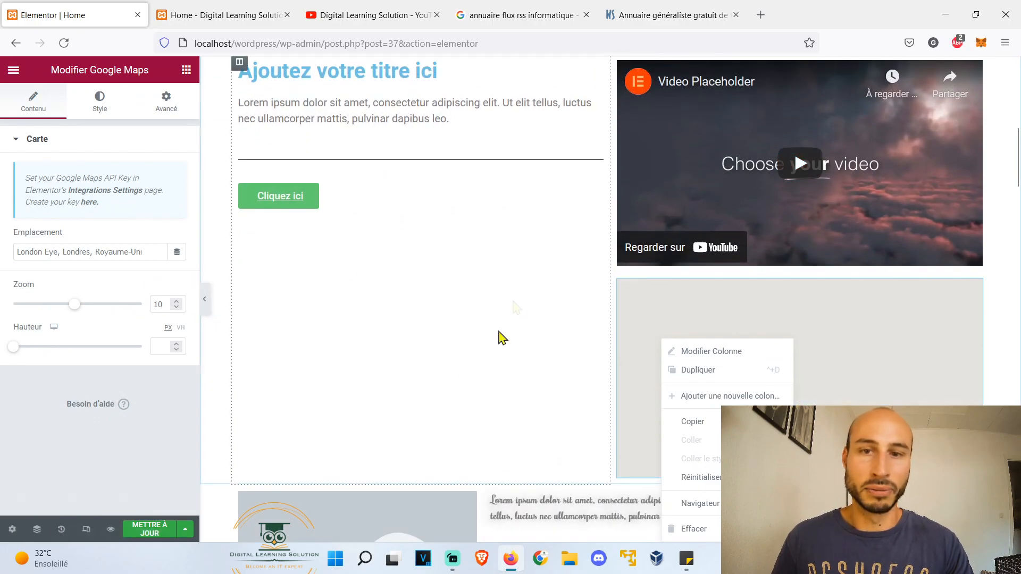
- Add another Éditeur de texte widget below the button in the first column, then return to the widget list
right_click(467, 345)
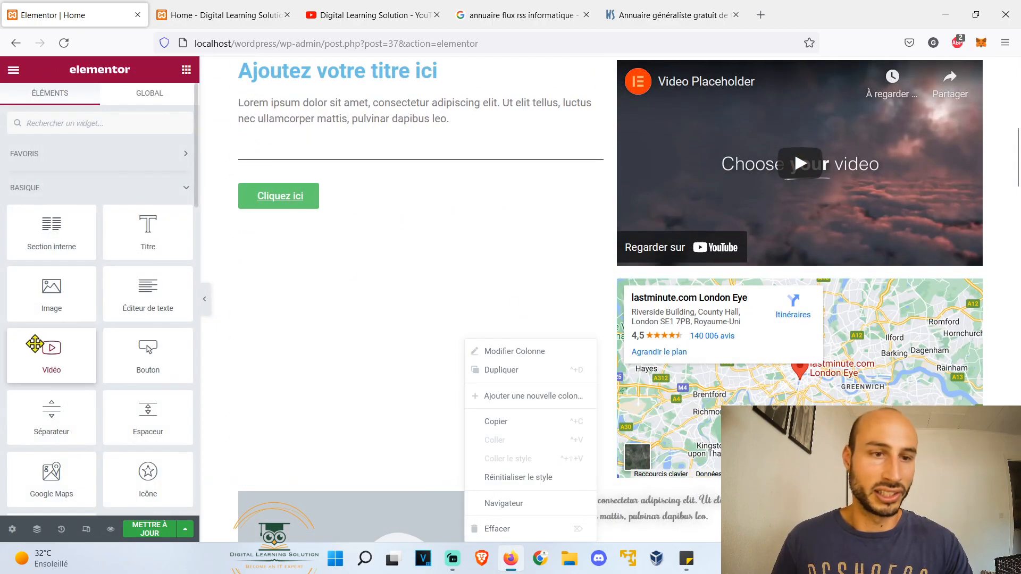
left_click_drag(148, 290, 419, 321)
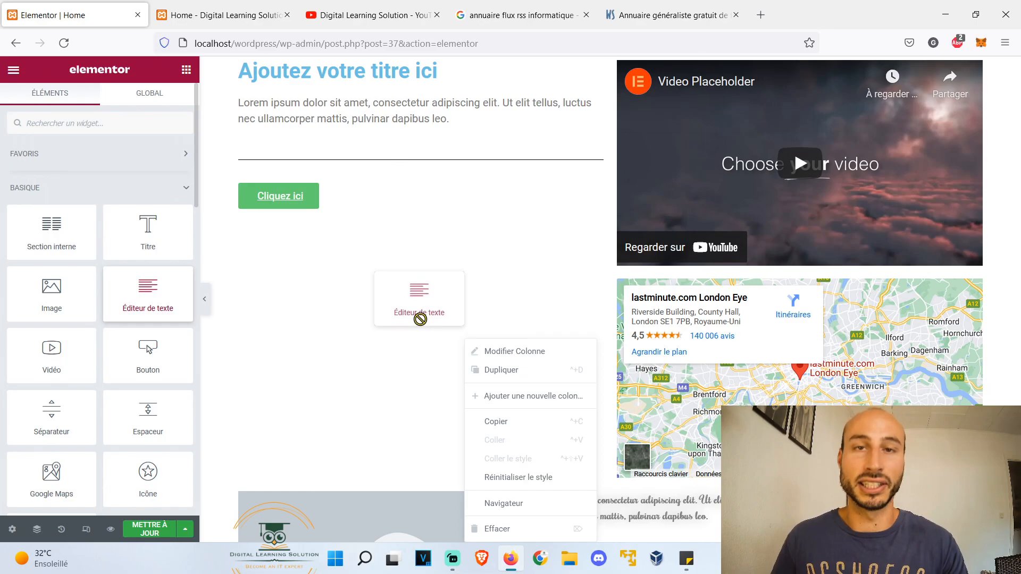
left_click_drag(421, 320, 413, 218)
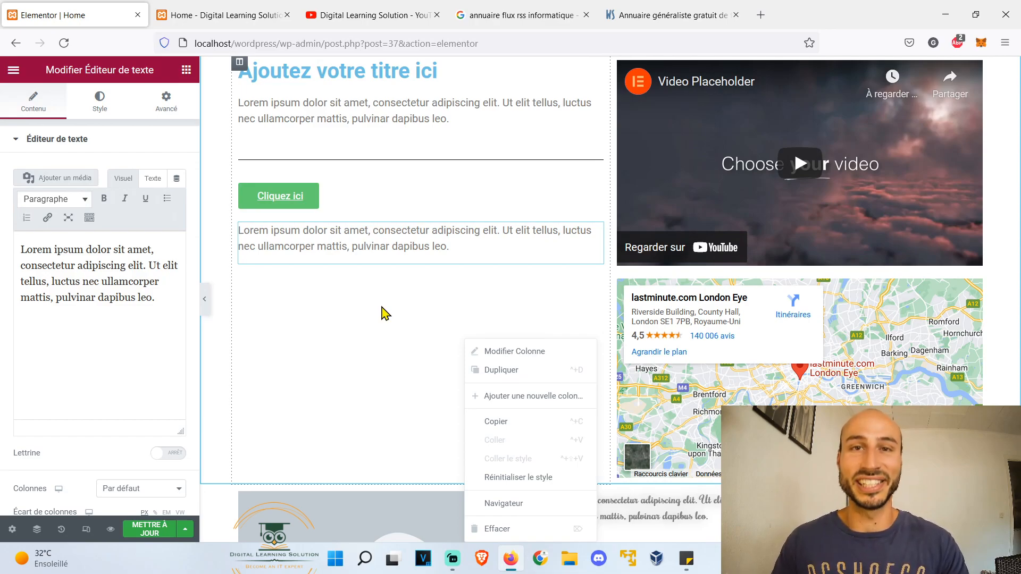
right_click(403, 323)
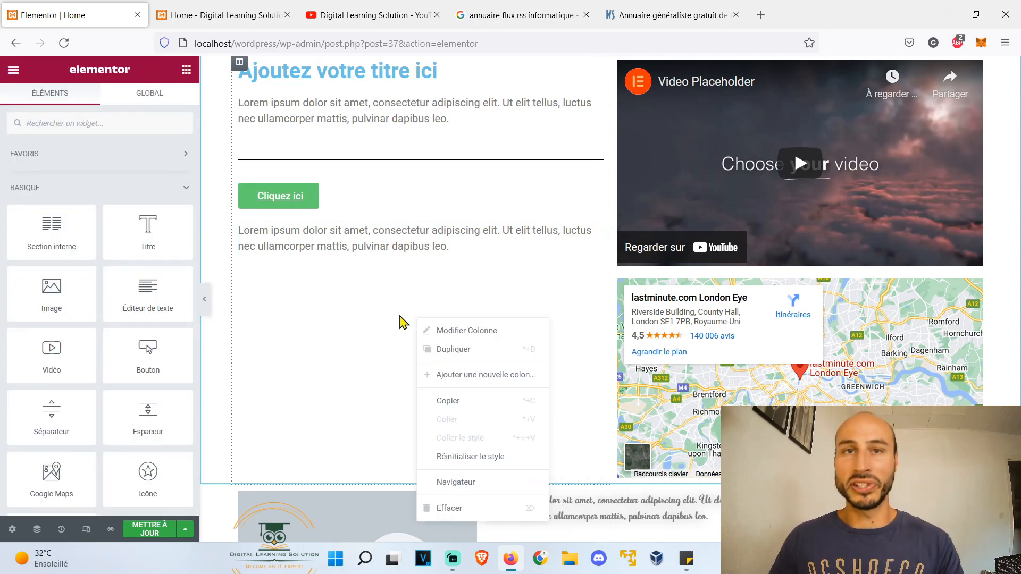